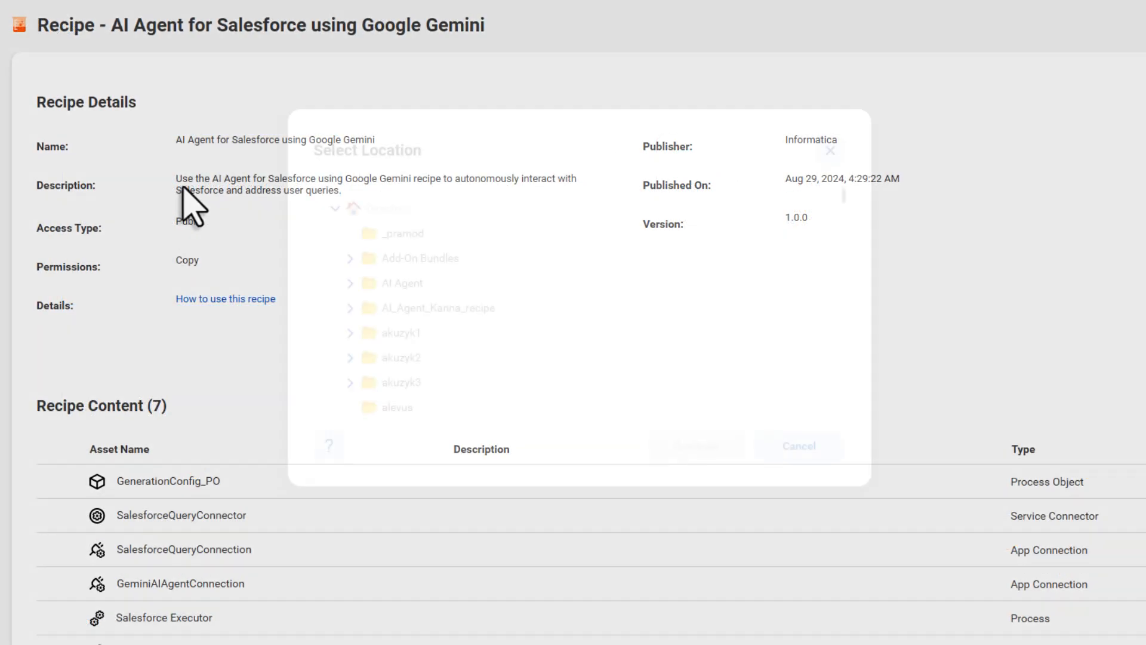
Choose the SF_Gemini_Demo project as the recipe's location, start the copy and dismiss the copy notice.
scroll(783, 278, down, 15)
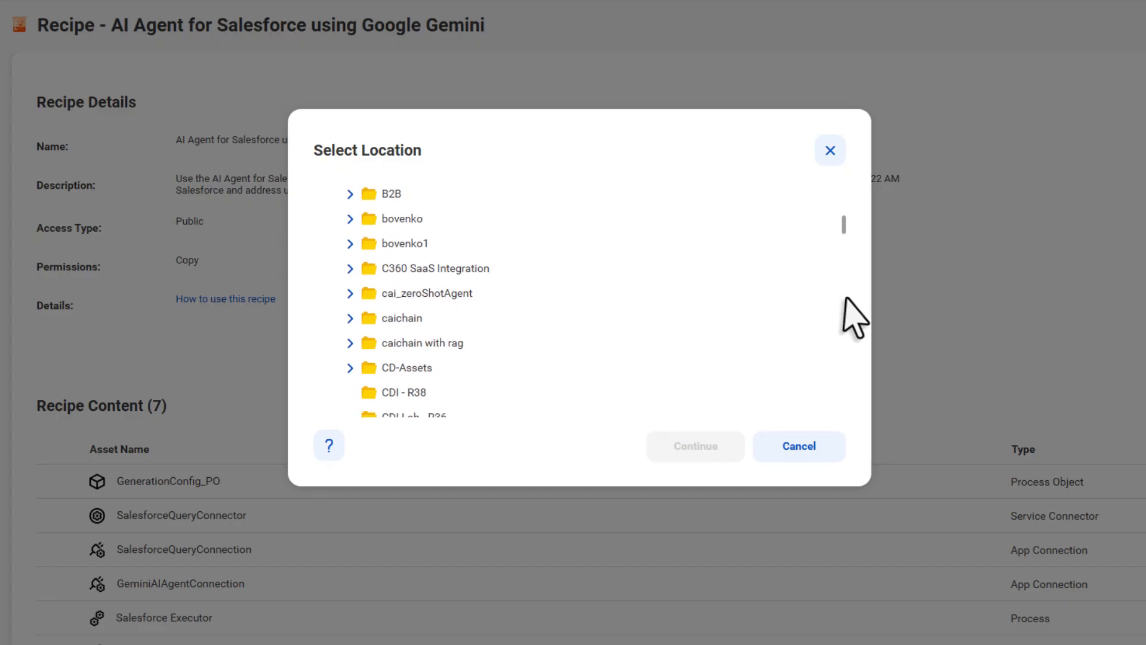
scroll(751, 323, down, 3)
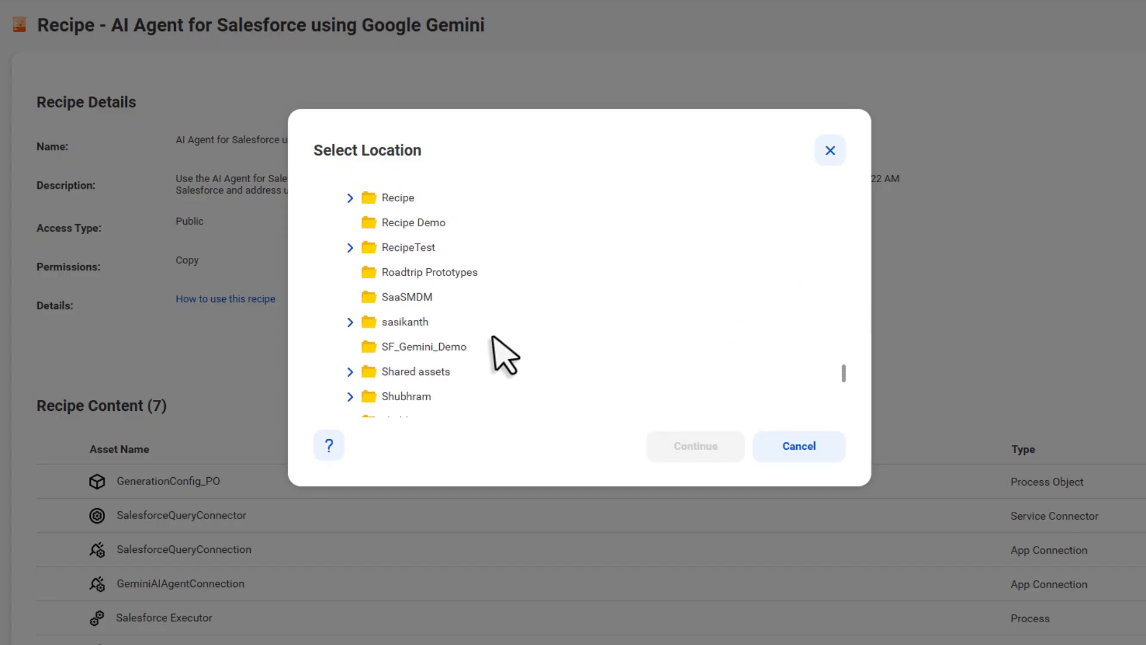
click(426, 348)
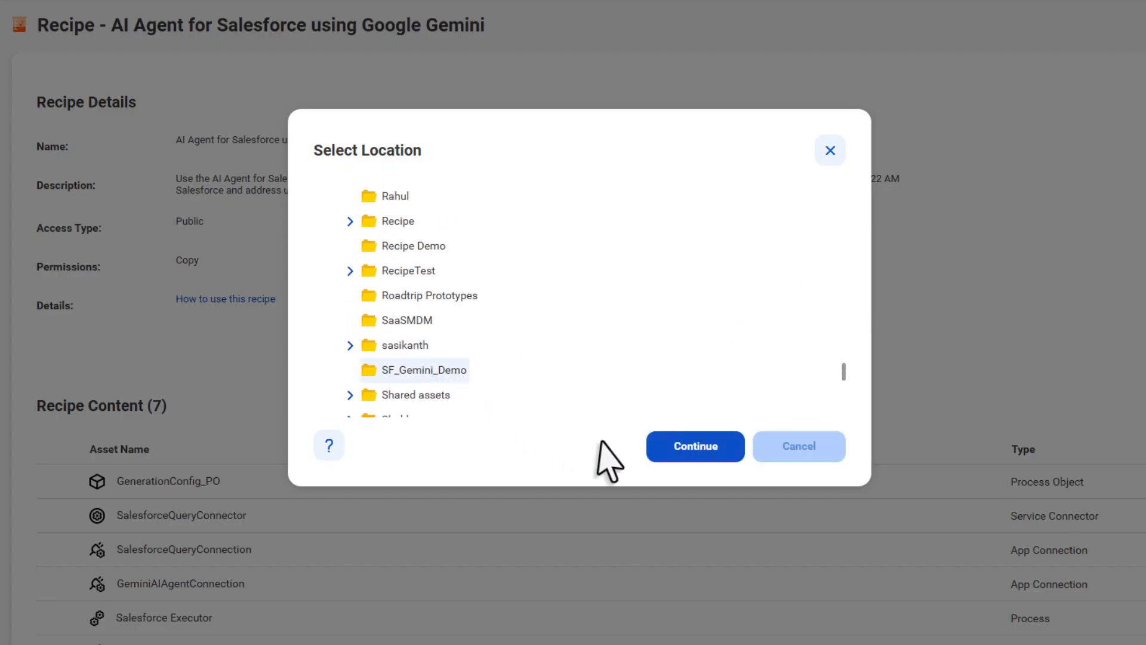
click(694, 455)
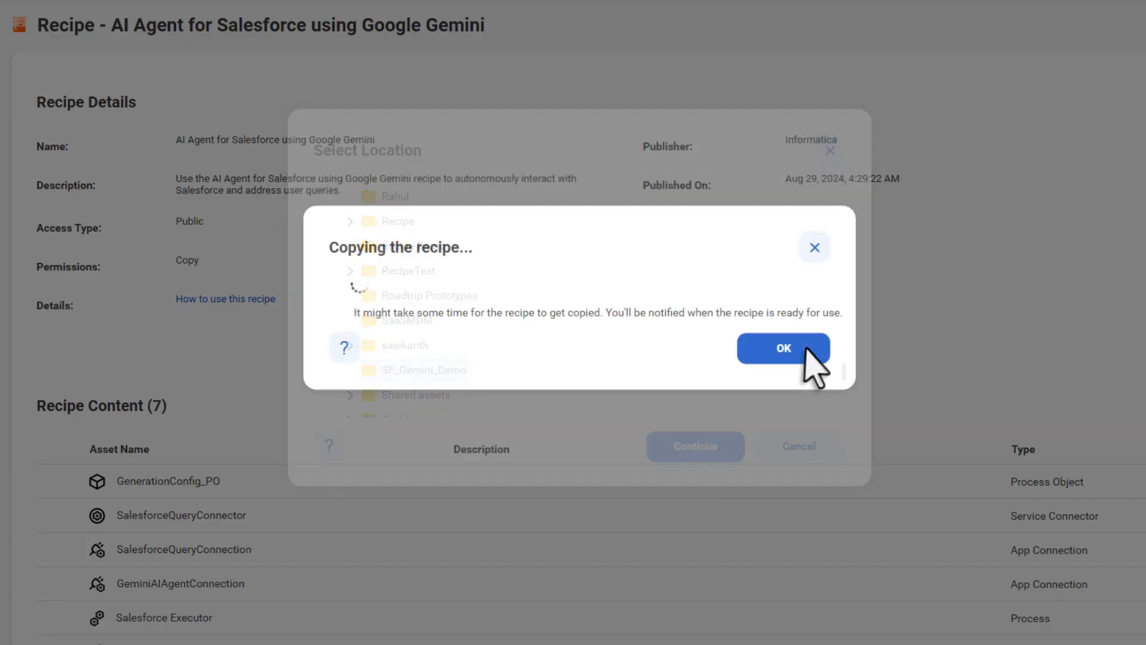
click(807, 349)
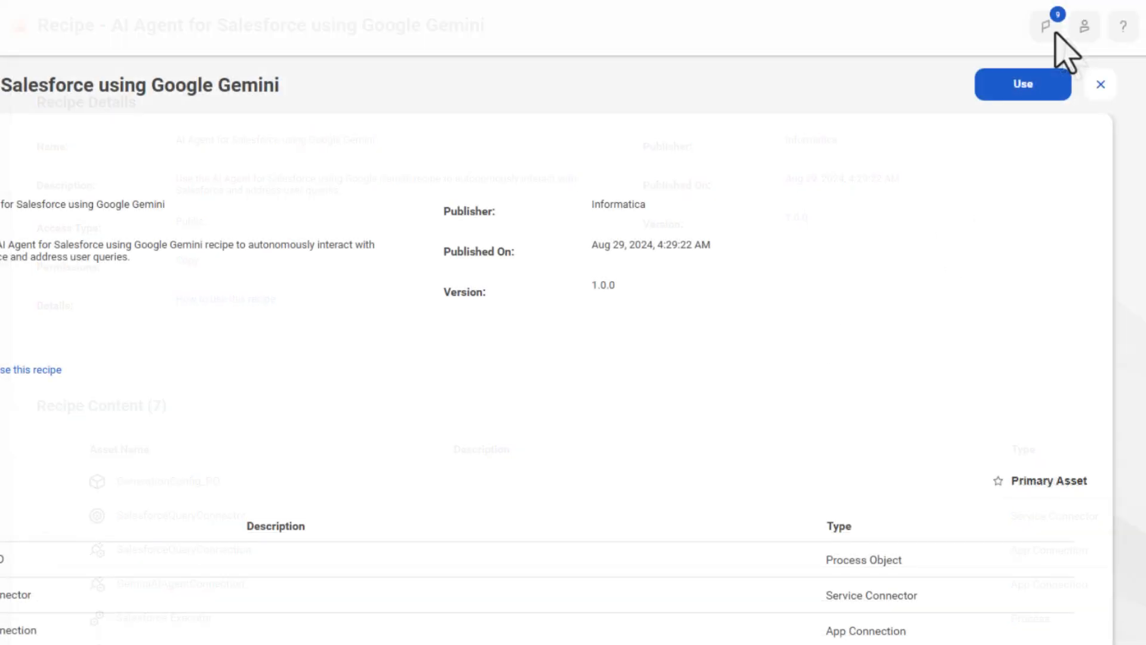
Check the notifications about the recipe copy and open the SF_Gemini_Demo project.
click(1049, 36)
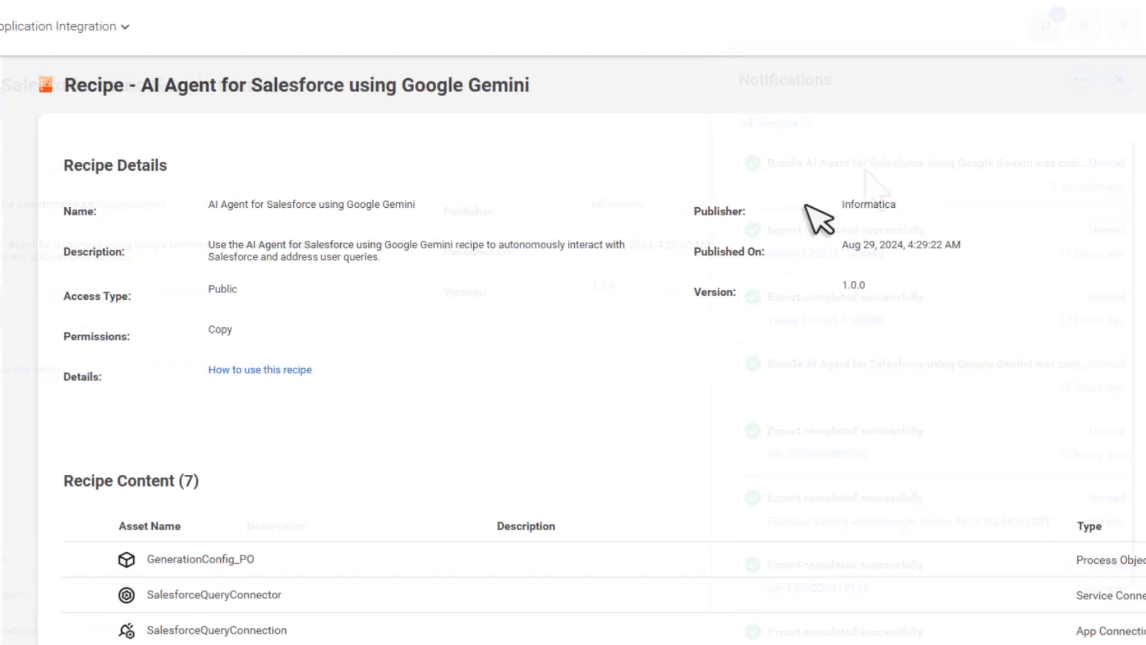
click(75, 135)
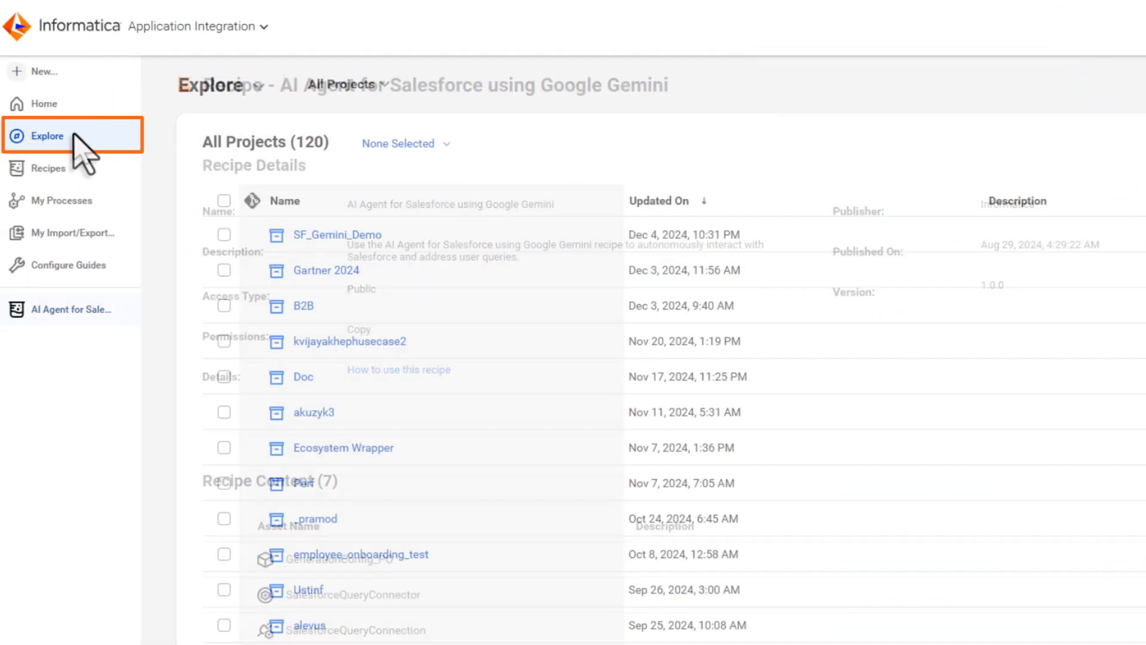
click(358, 234)
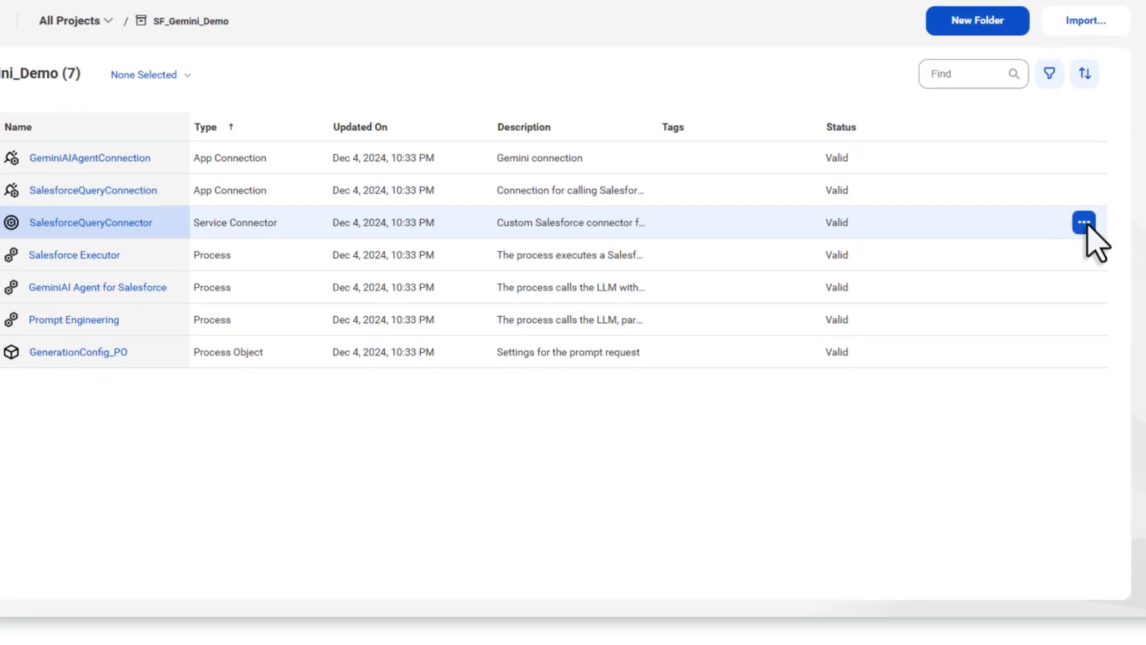
Publish the SalesforceQueryConnector service connector and dismiss the notification.
click(1084, 223)
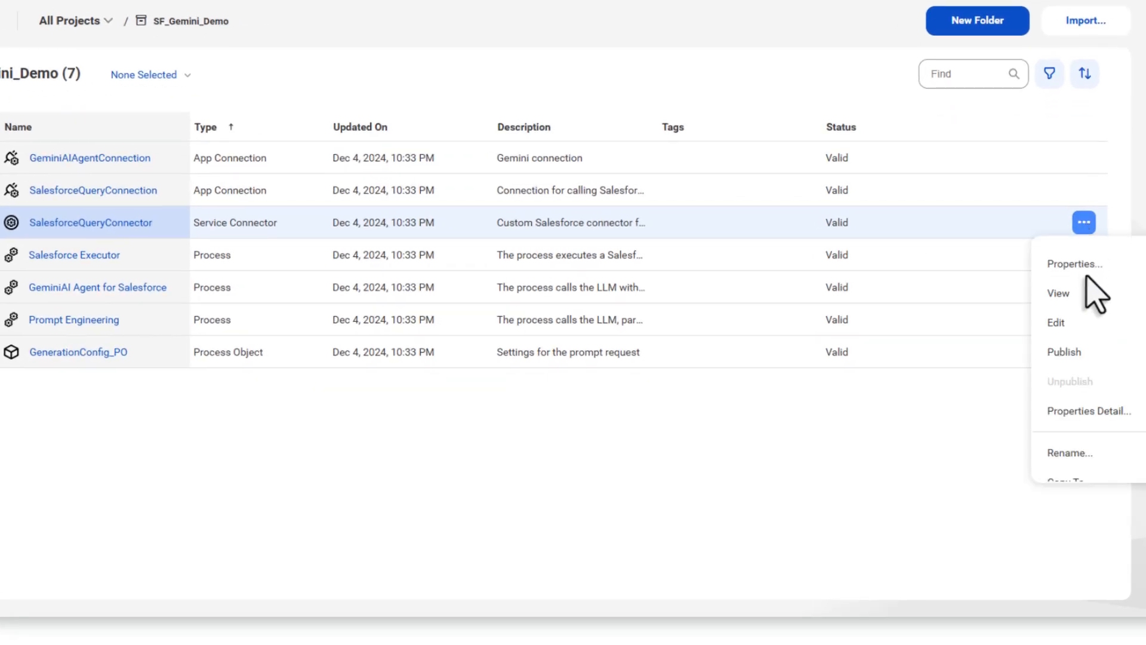
click(1093, 353)
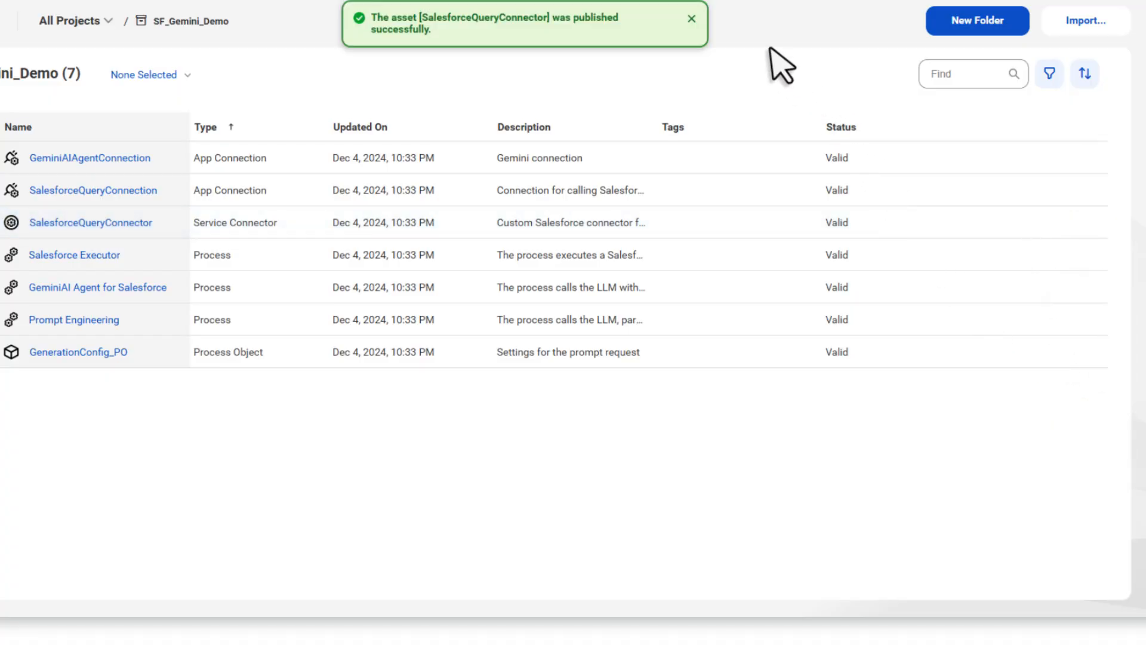
click(692, 21)
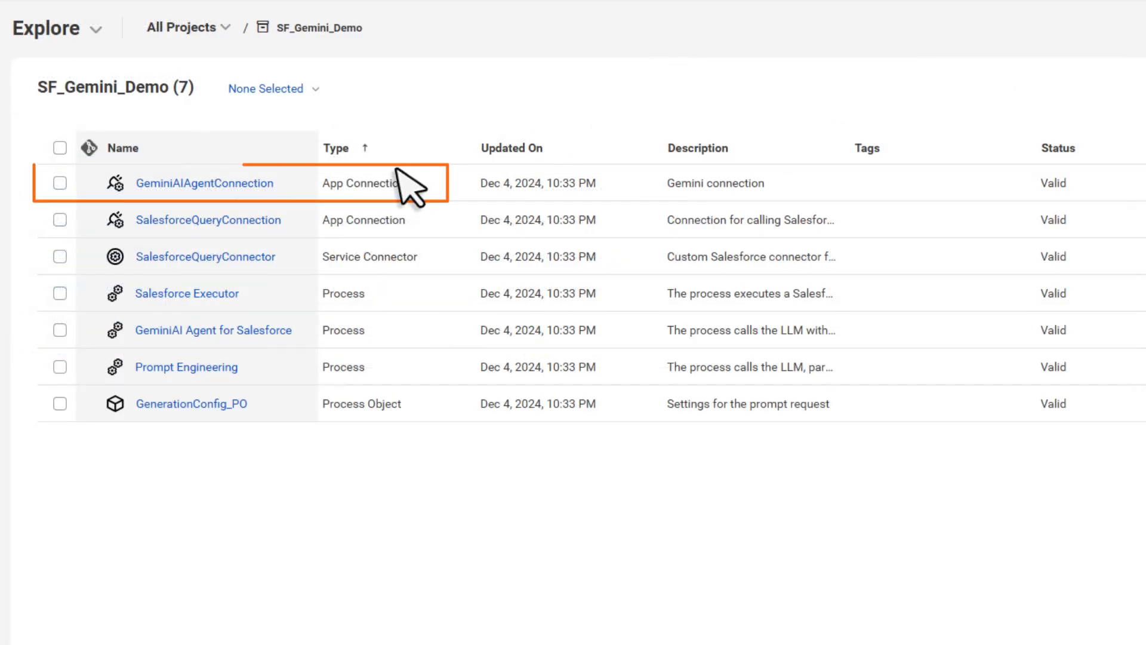
Paste the API key into the GeminiAIAgentConnection properties, and save and publish the connection.
click(238, 184)
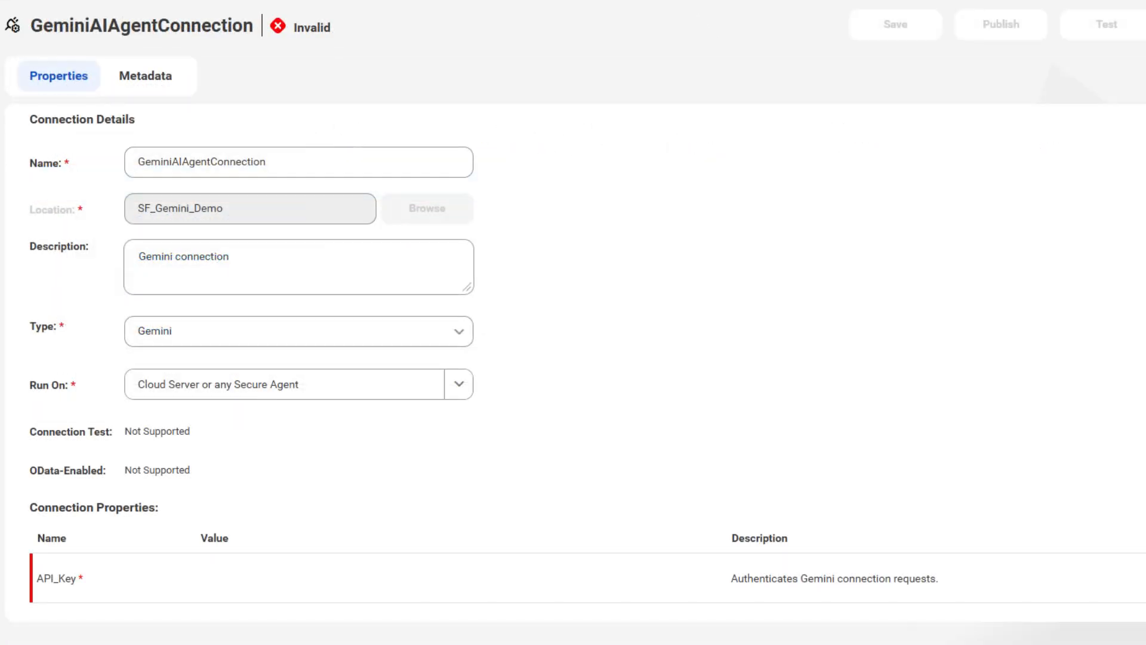
click(282, 589)
key(ctrl+v)
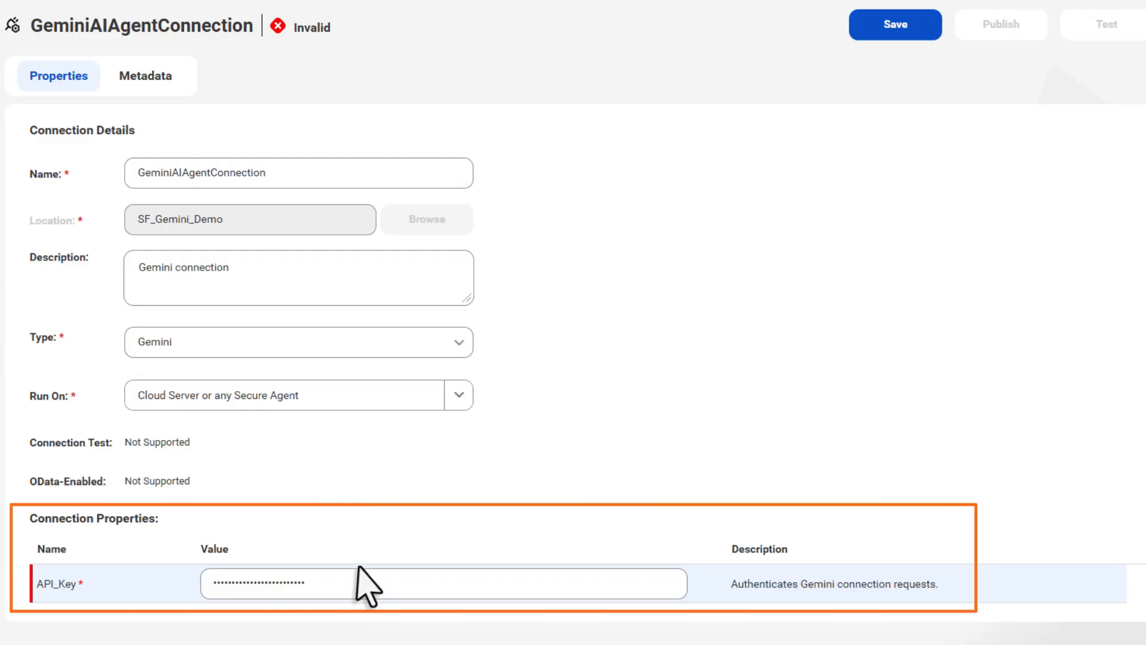
click(470, 488)
click(919, 26)
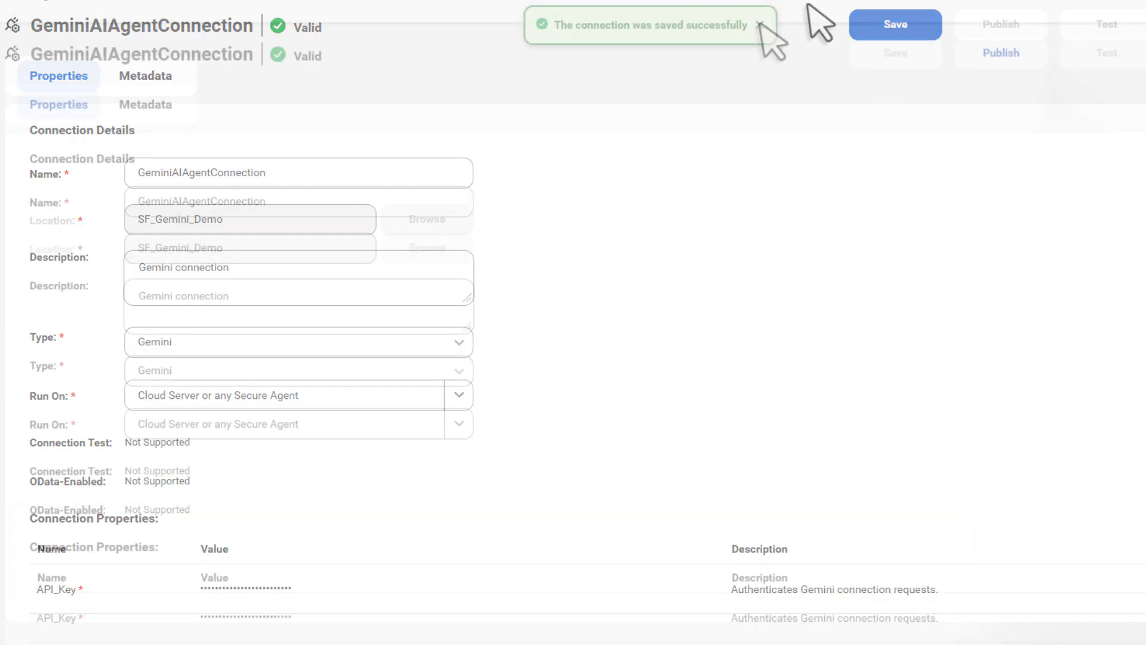
click(1013, 58)
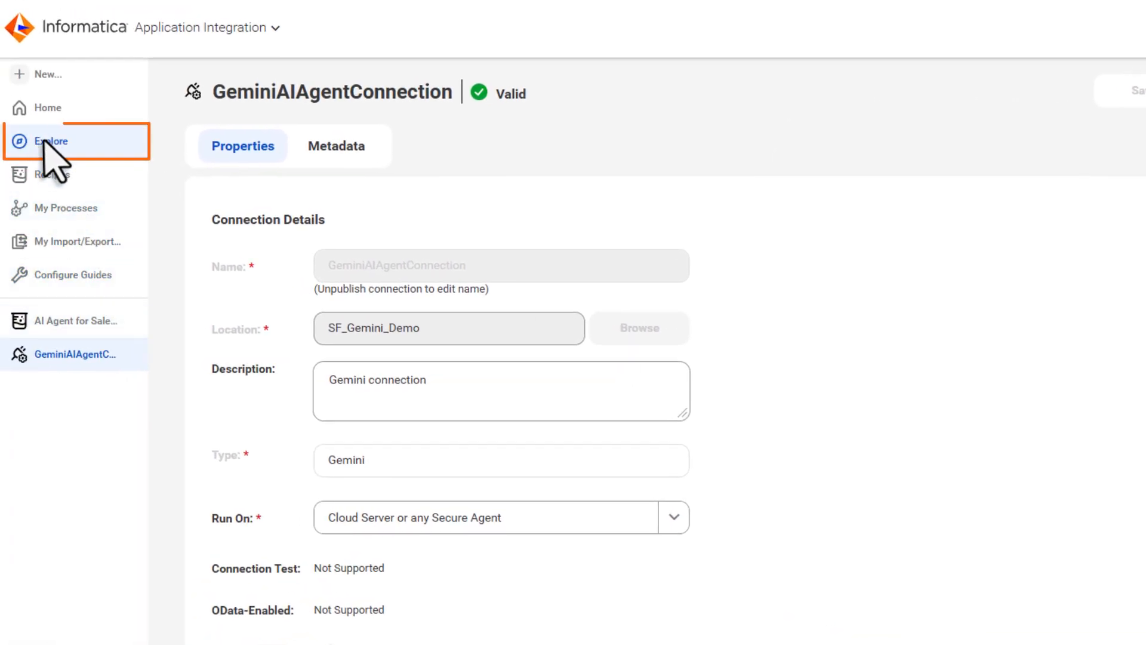
Open SalesforceQueryConnection from the project and set it to run on Cloud Server or any Secure Agent.
click(44, 142)
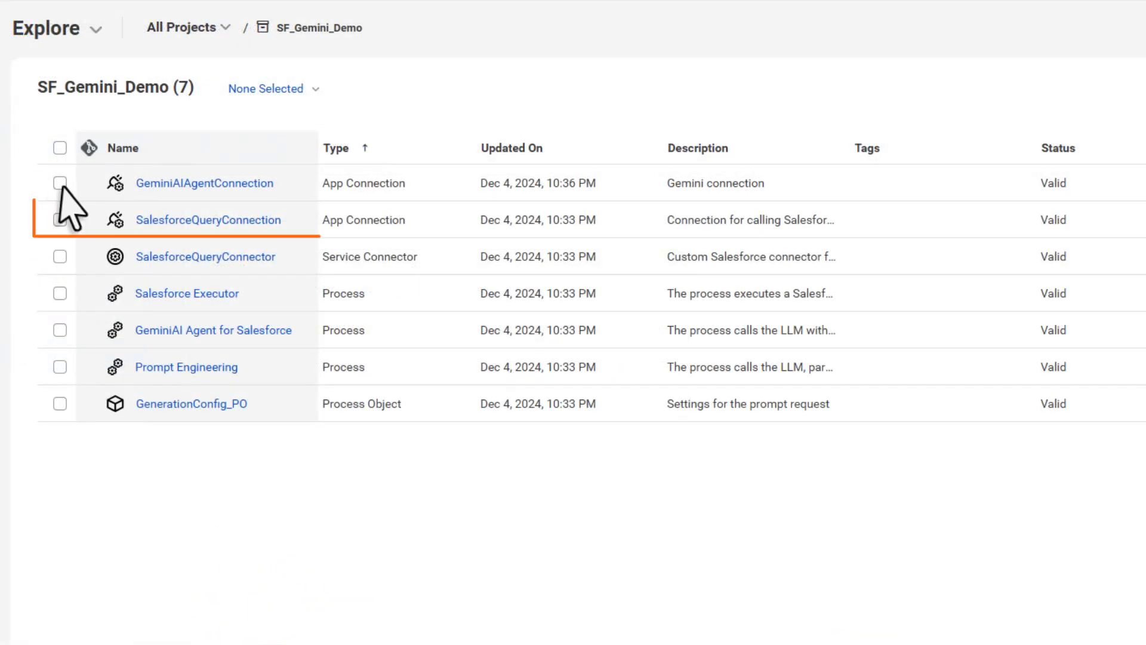
click(218, 219)
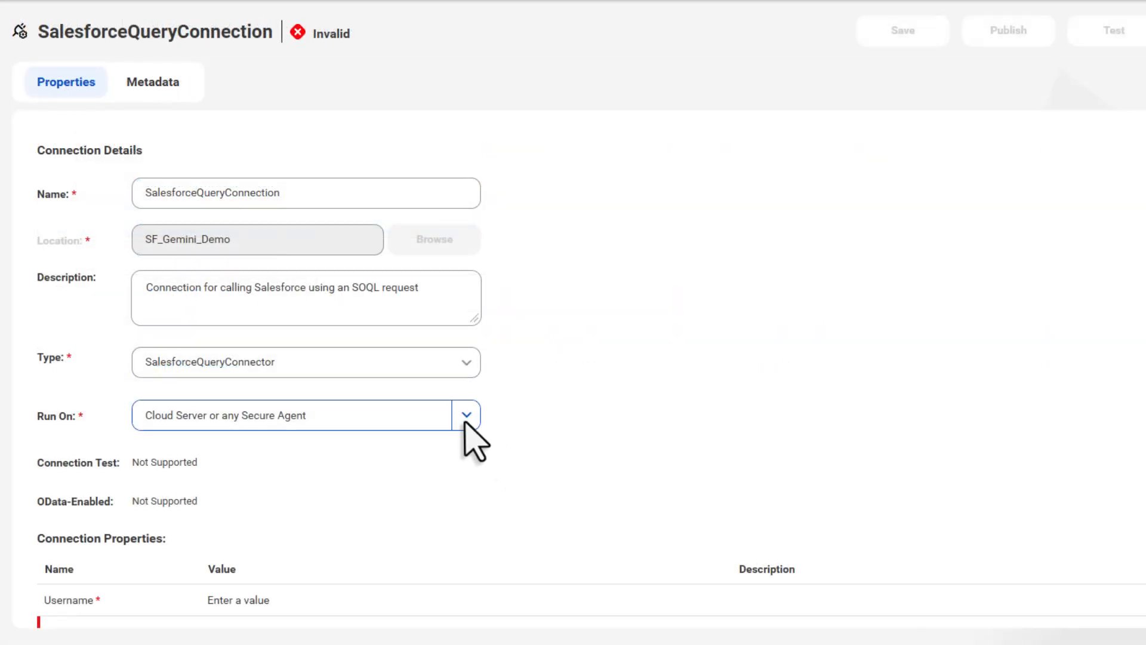
click(466, 415)
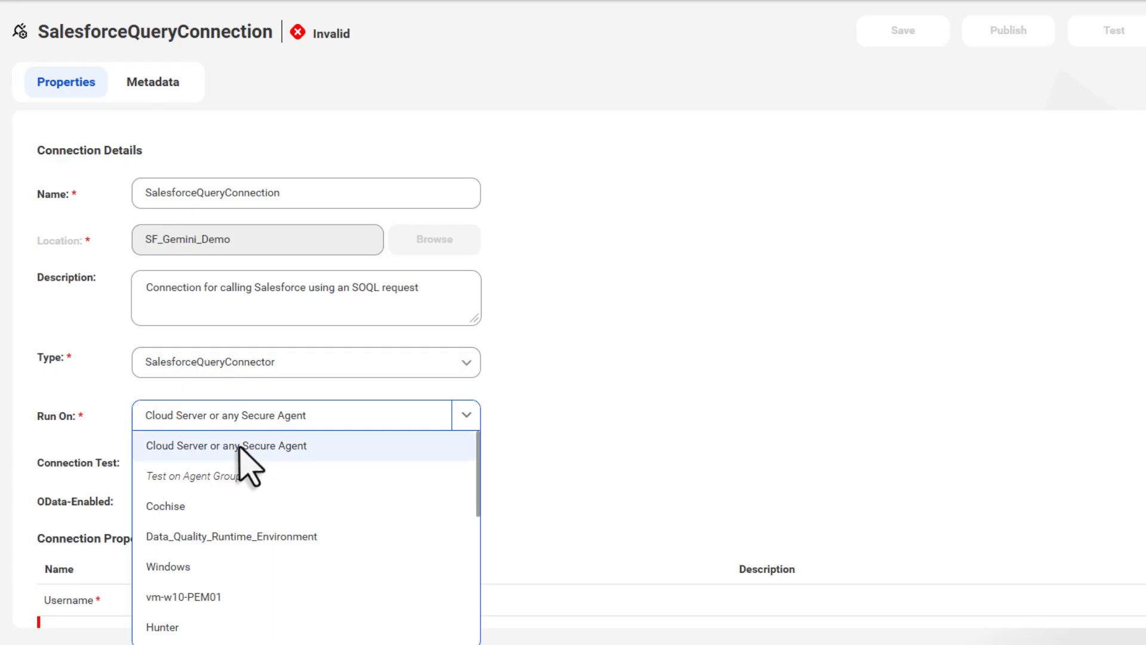
click(207, 448)
Fill in the Salesforce username and password in the connection properties.
scroll(185, 453, down, 3)
click(185, 442)
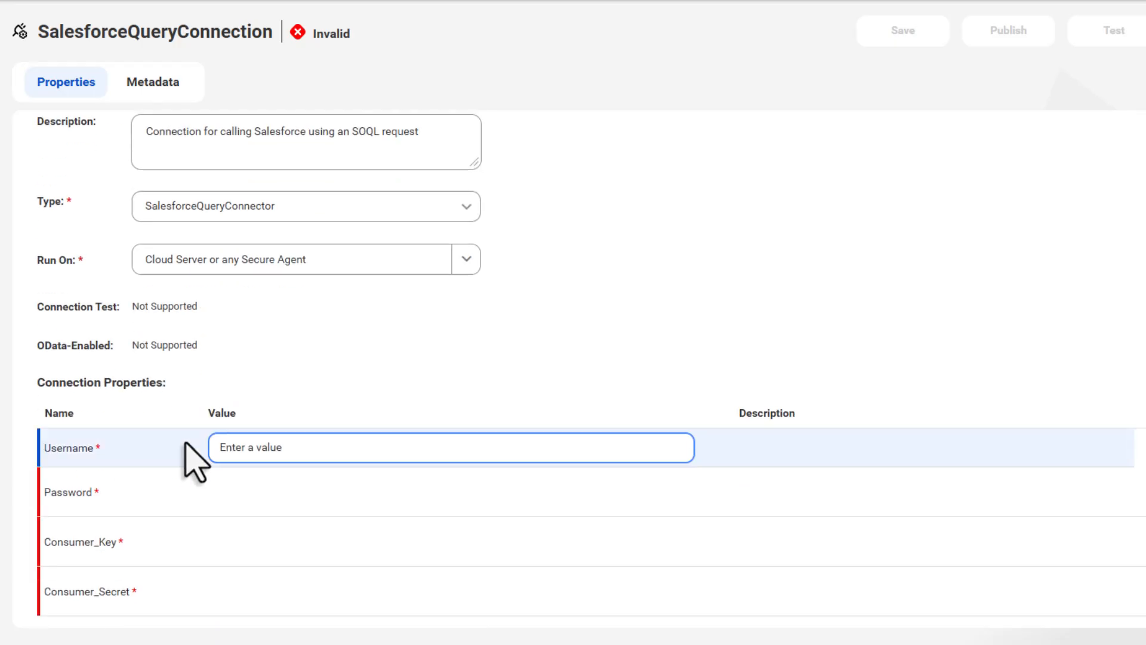
key(ctrl+a)
key(ctrl+v)
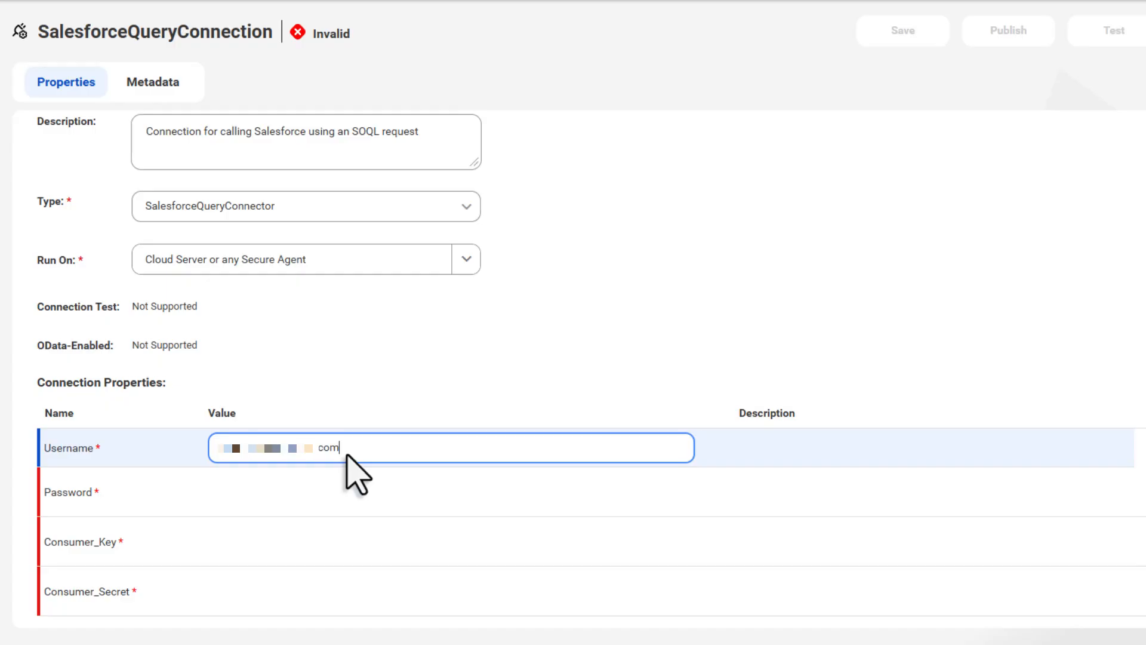
click(310, 478)
key(ctrl+v)
Paste the consumer key and consumer secret into SalesforceQueryConnection, and save and publish the connection.
click(221, 545)
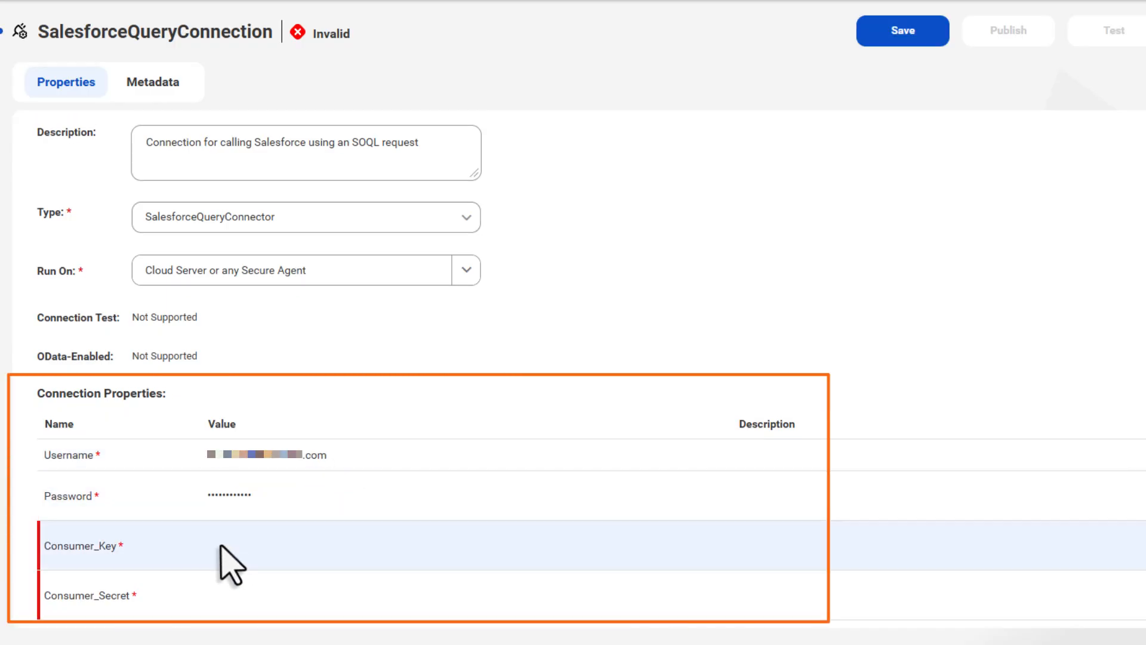
key(ctrl+v)
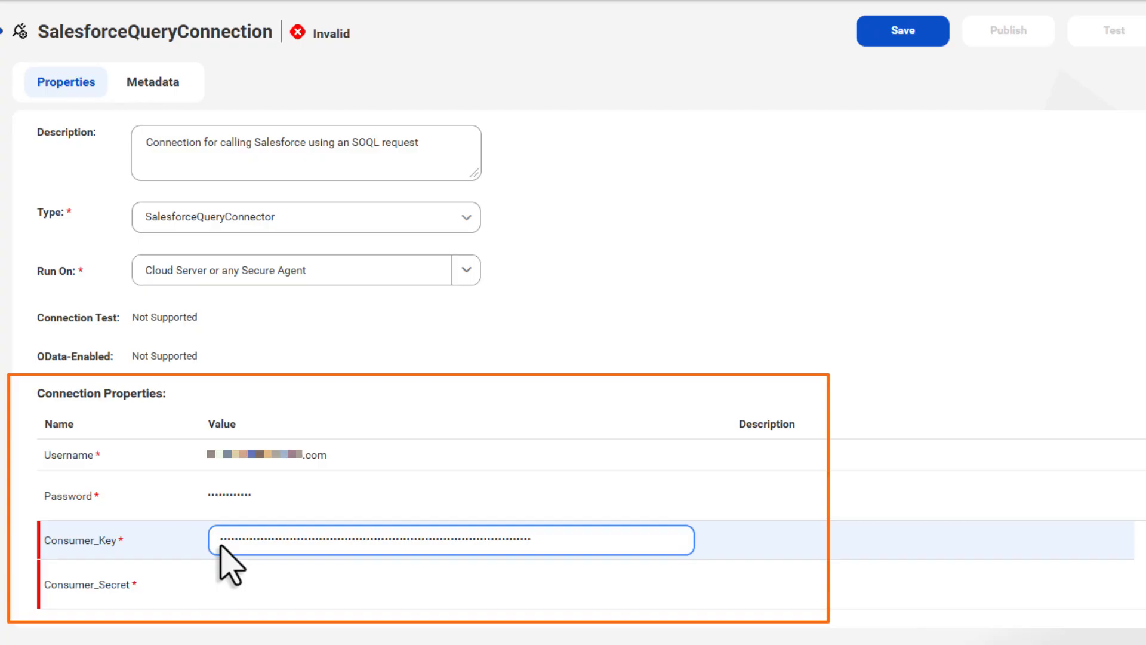
click(224, 588)
key(ctrl+v)
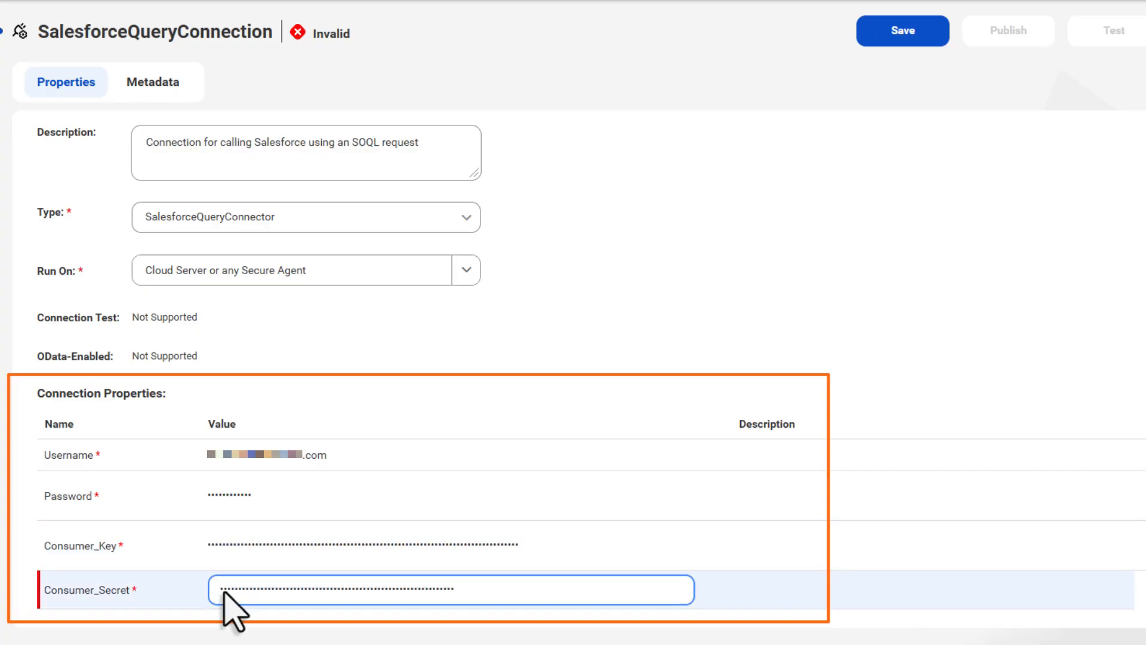
click(926, 30)
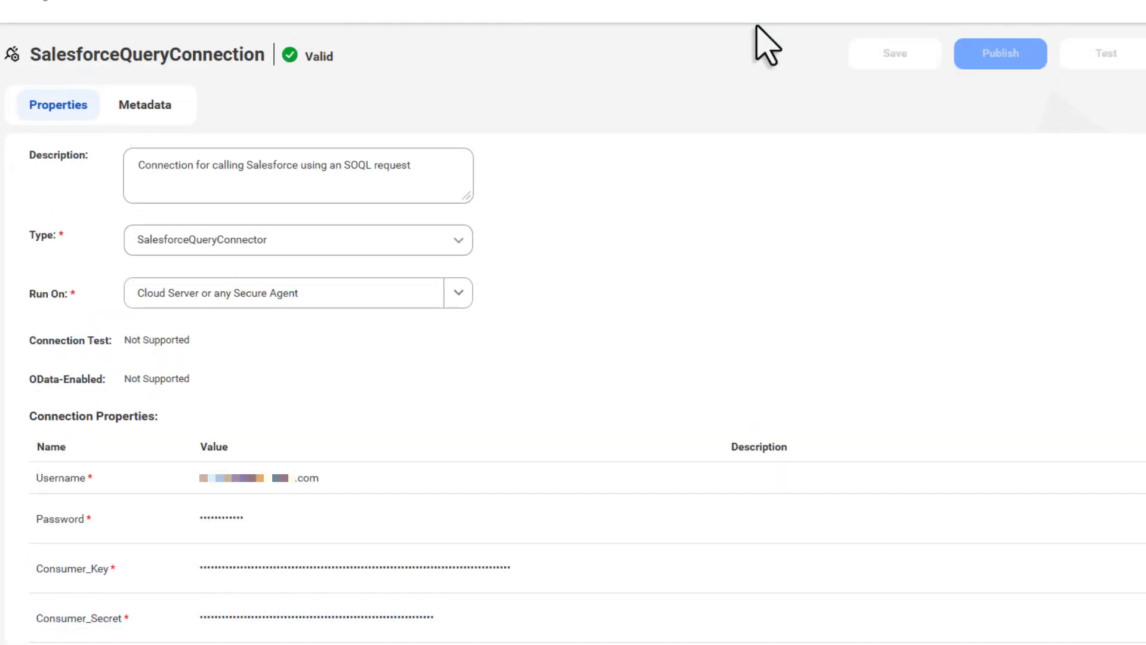
click(1026, 58)
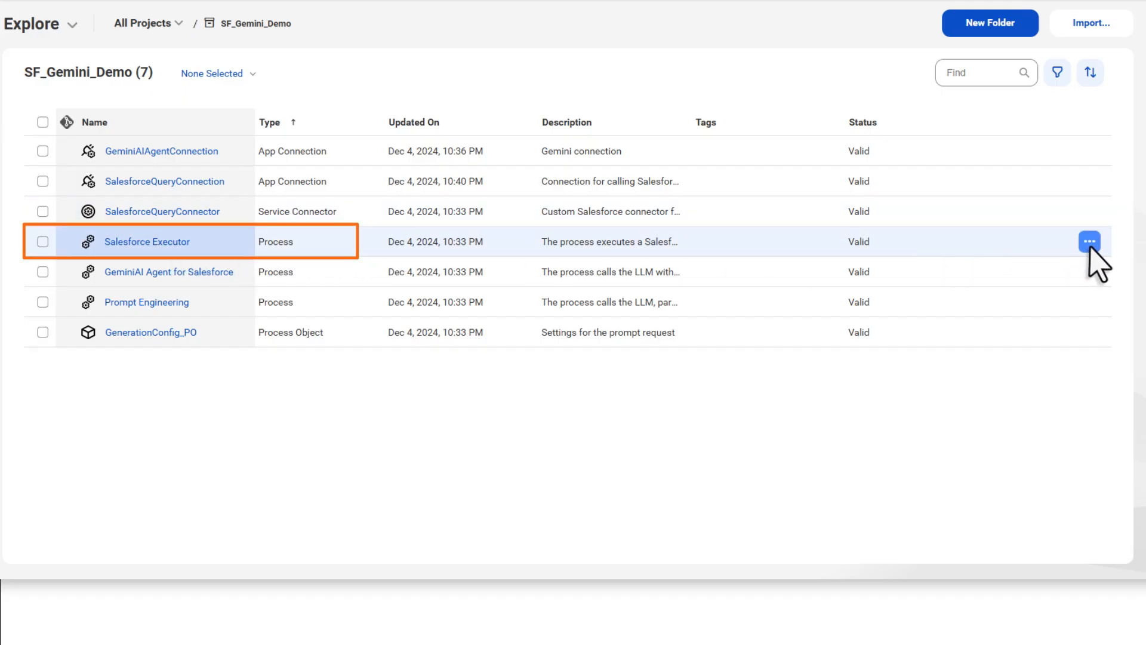
Publish the Salesforce Executor process from the SF_Gemini_Demo project.
click(1089, 241)
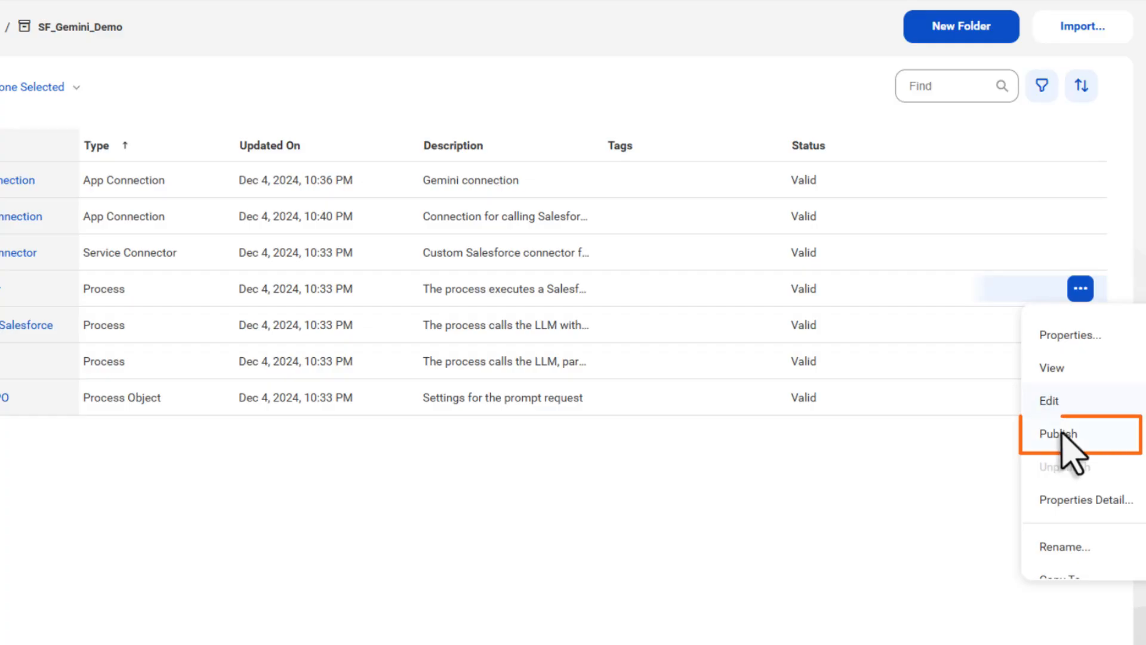
click(1058, 434)
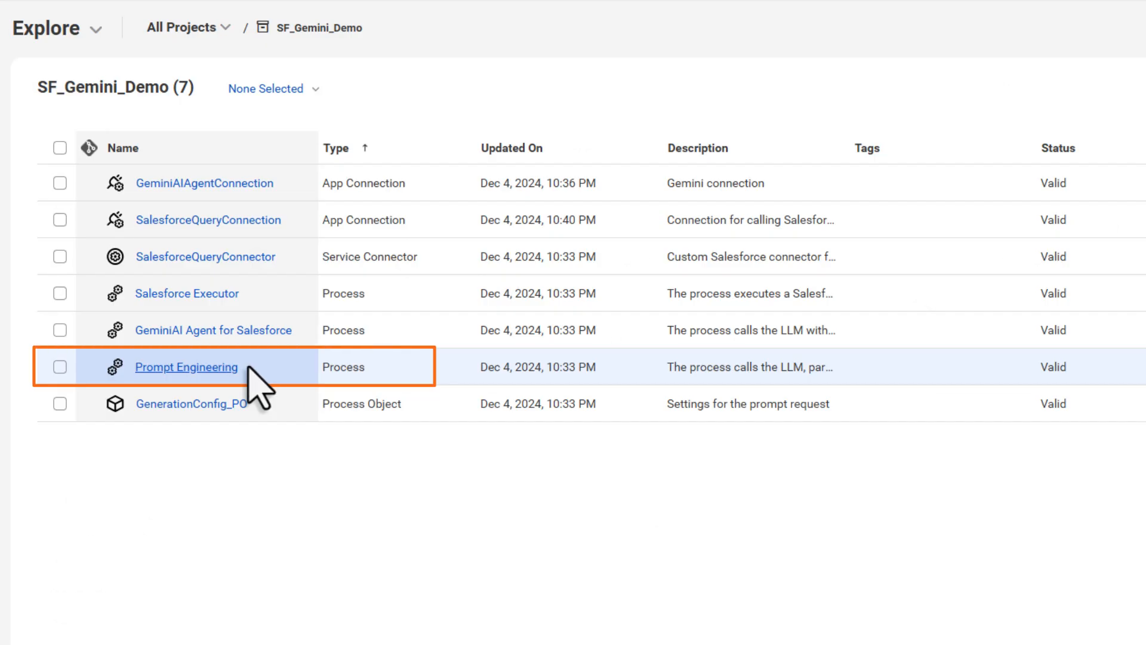
Open the Prompt Engineering process, review the temp fields of its Start step and publish the process.
click(245, 367)
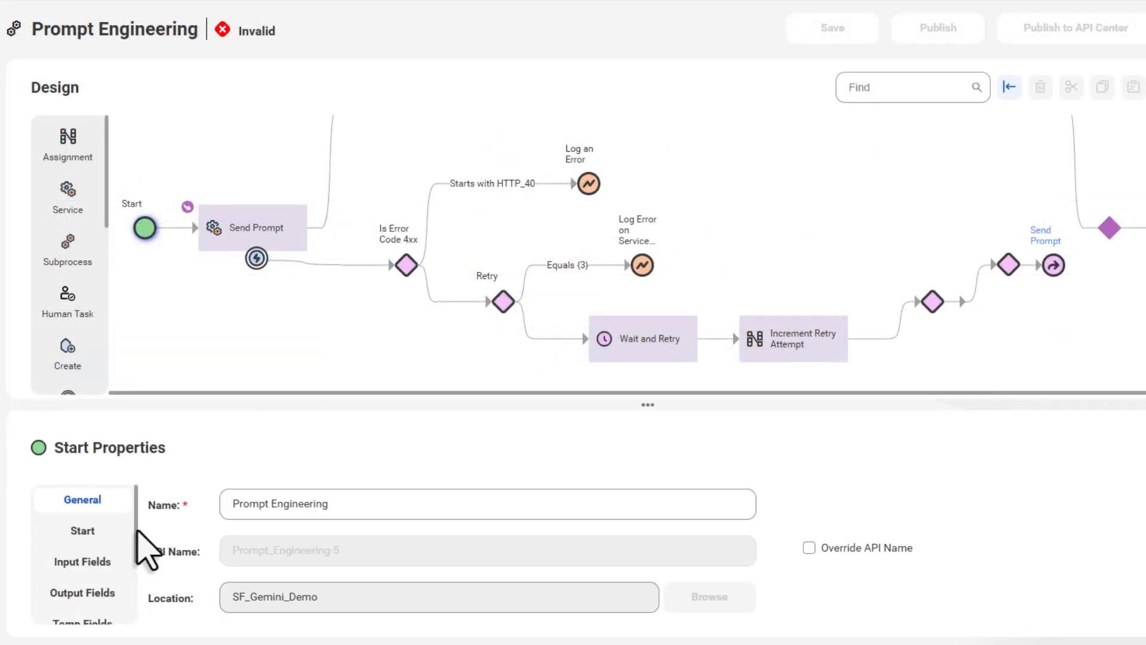
scroll(90, 549, down, 2)
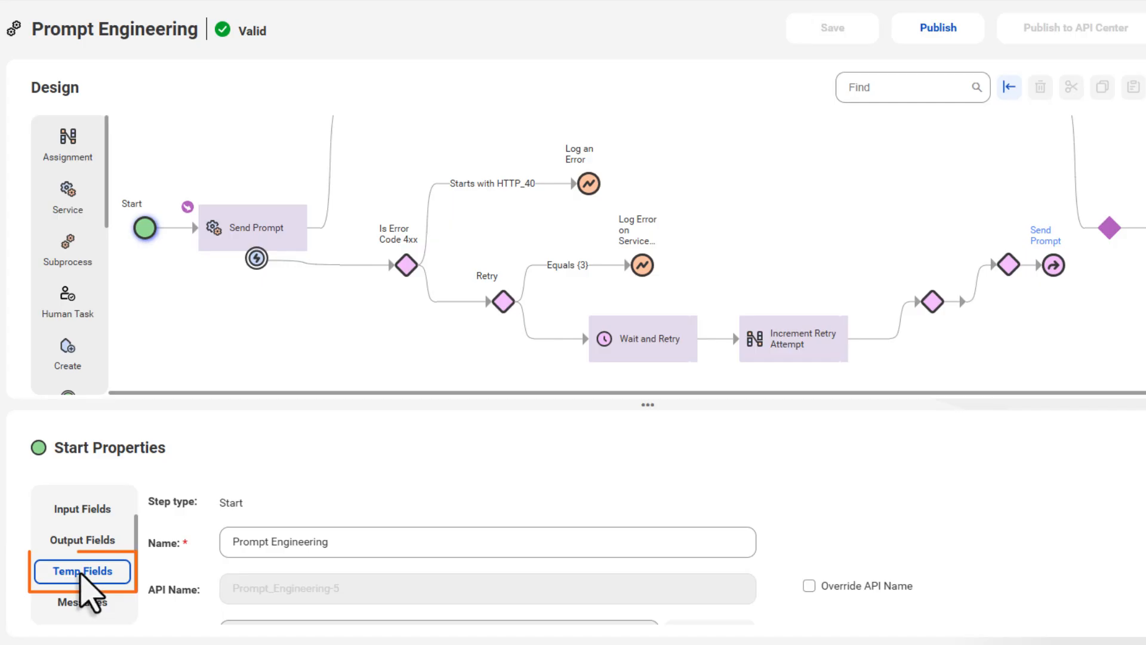
click(82, 571)
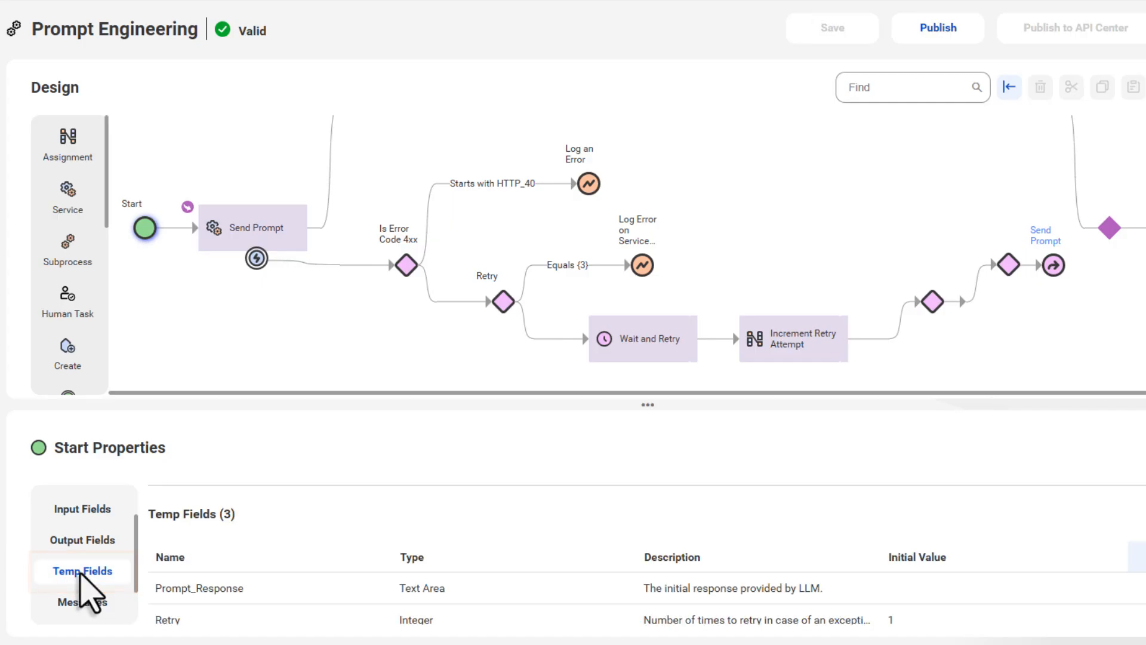
scroll(80, 573, down, 1)
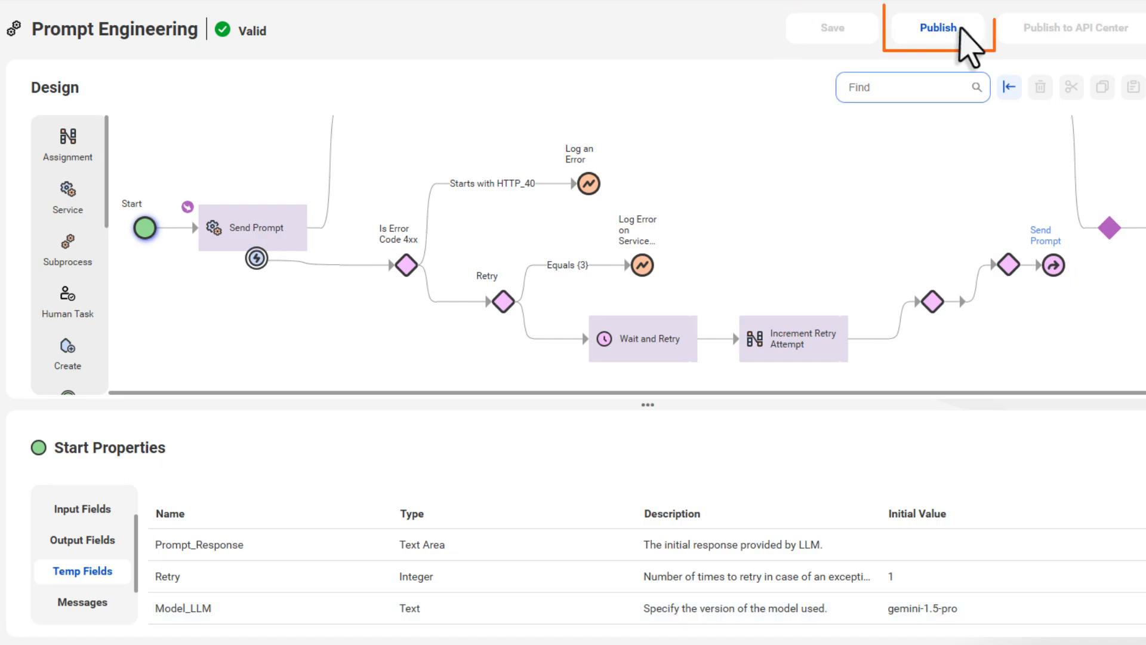
click(949, 31)
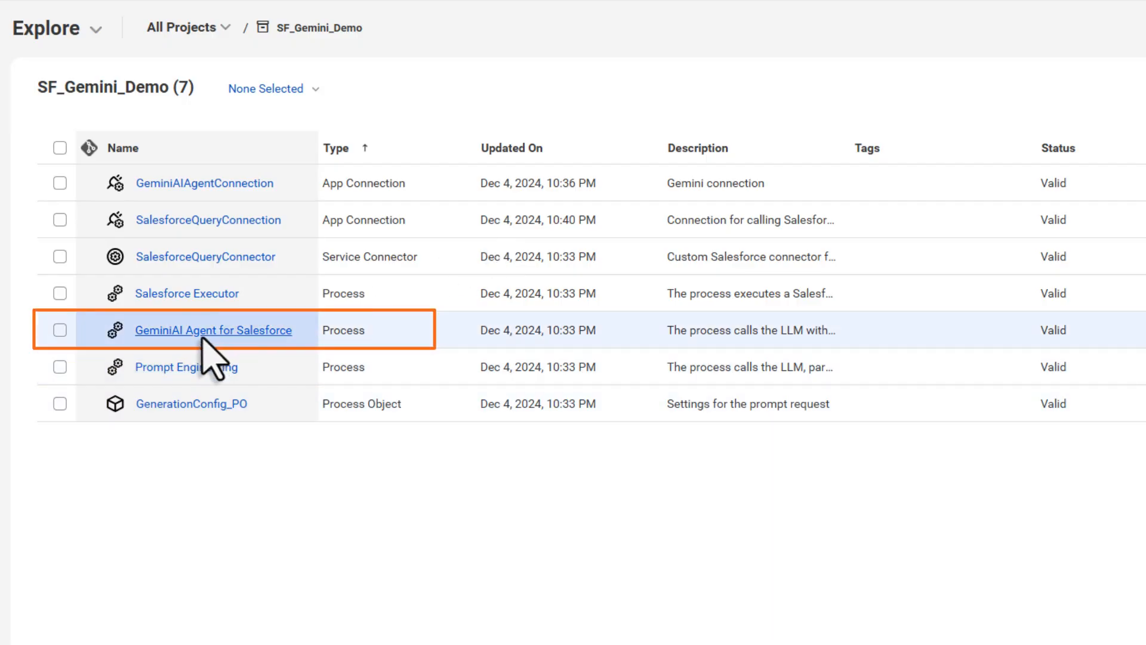
Open the GeminiAI Agent for Salesforce process and choose None as the tracing level in the Start step's advanced properties.
click(203, 335)
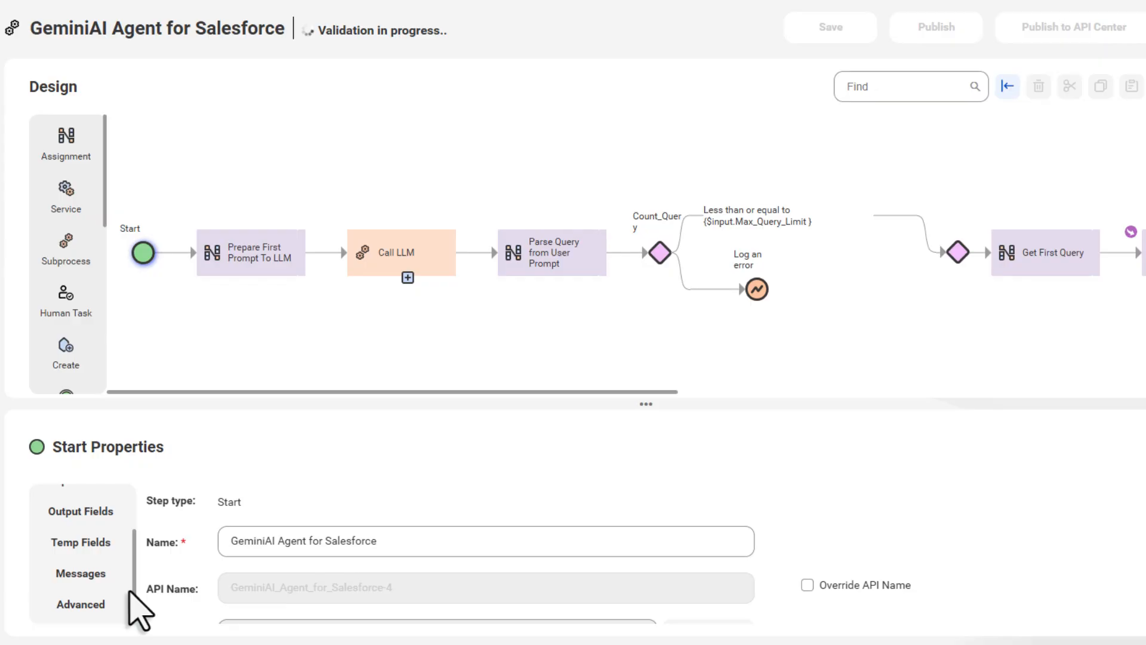
scroll(129, 592, down, 1)
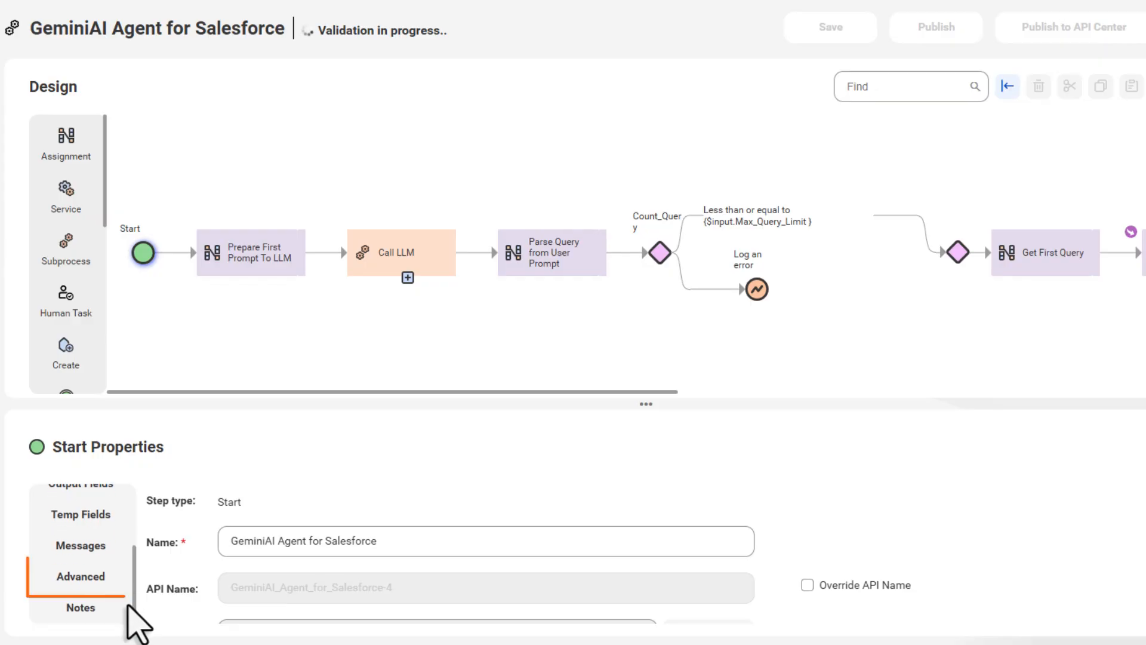
click(76, 576)
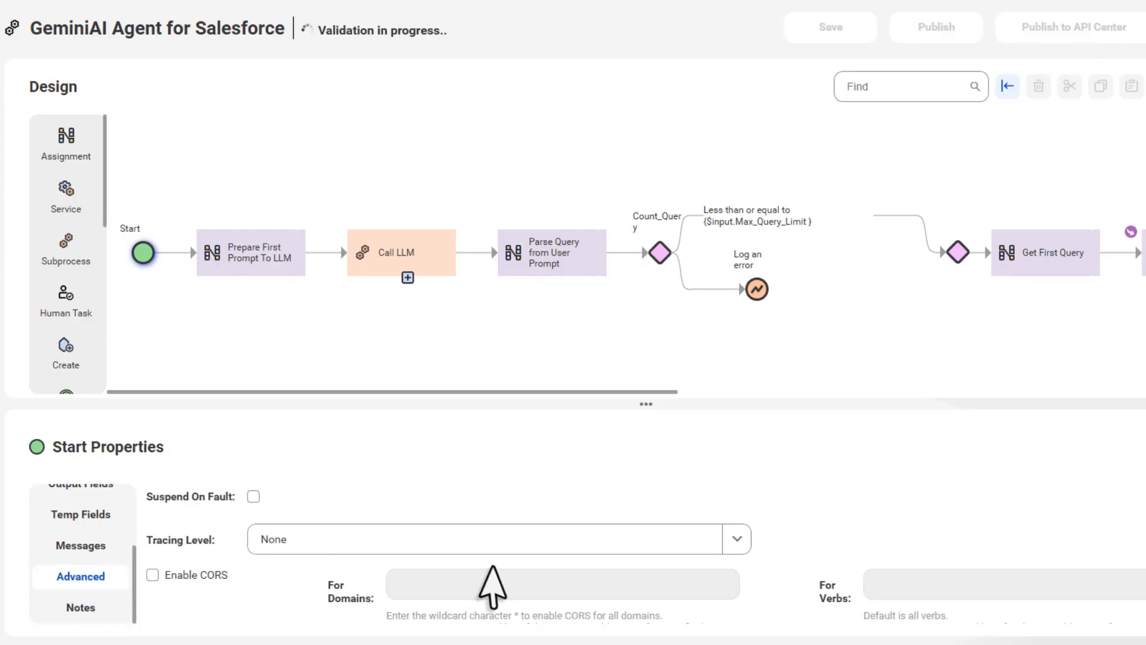
click(737, 539)
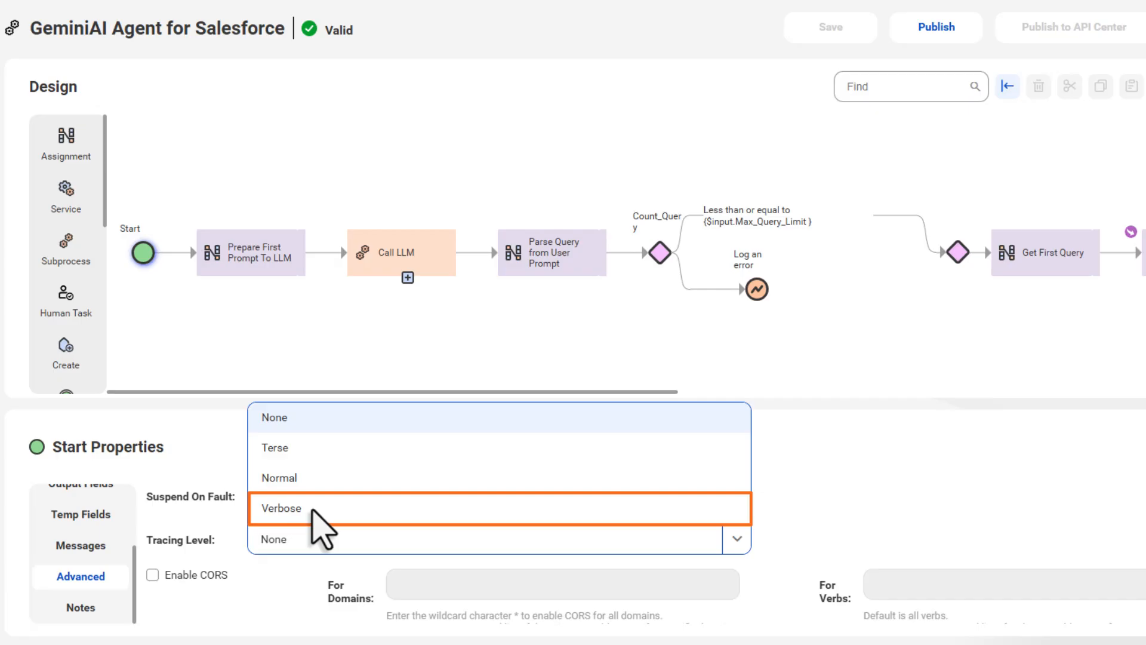
click(288, 417)
Review the Prompt_Configuration expression in the assignments of the Prepare First Prompt To LLM step and accept it.
click(246, 259)
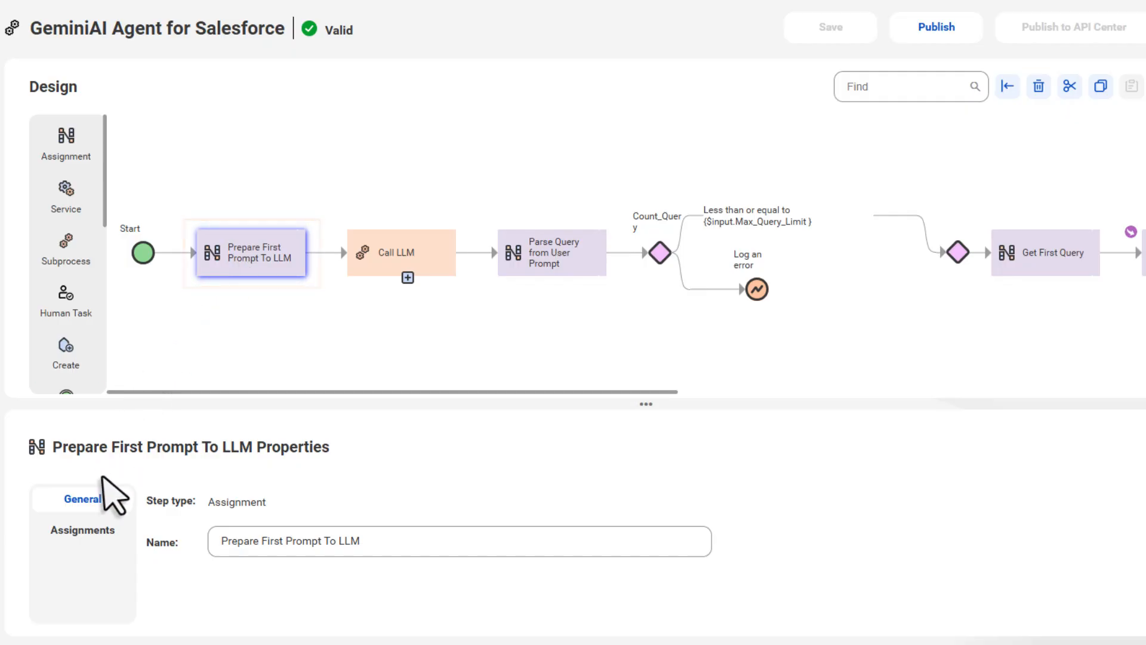
click(84, 530)
scroll(157, 571, down, 3)
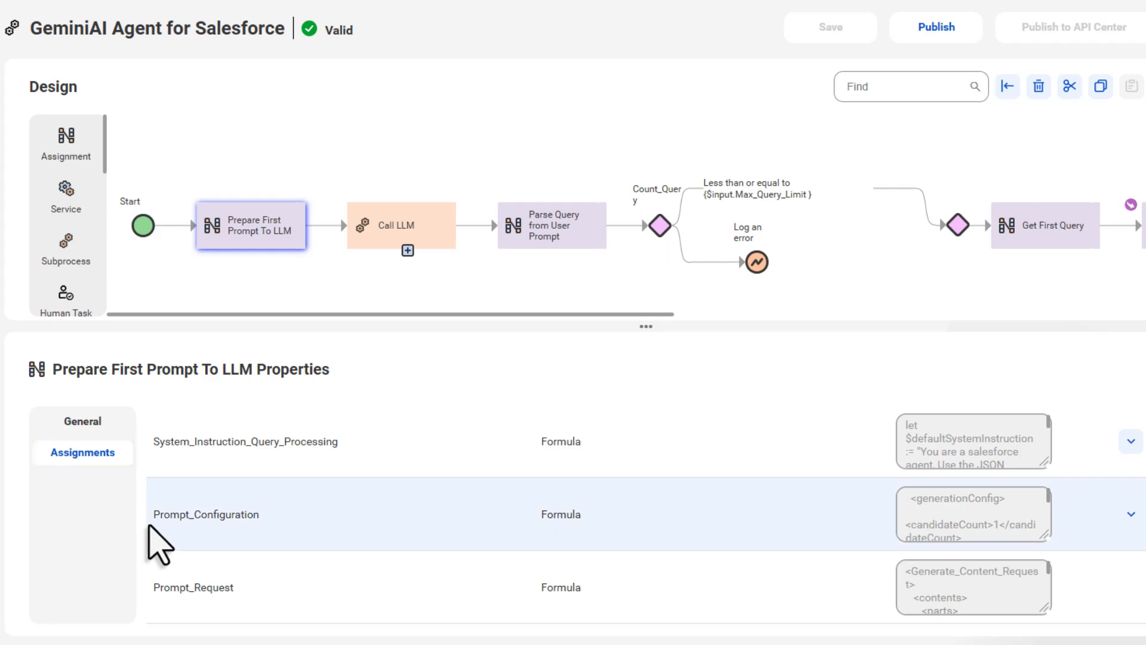
click(161, 545)
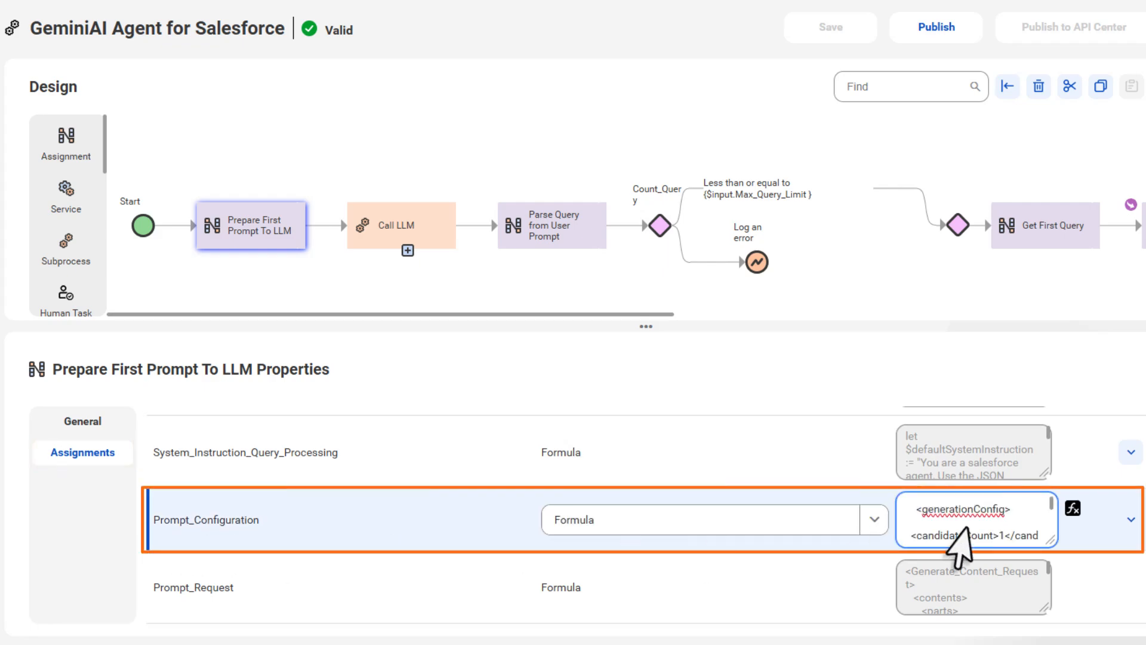
click(949, 525)
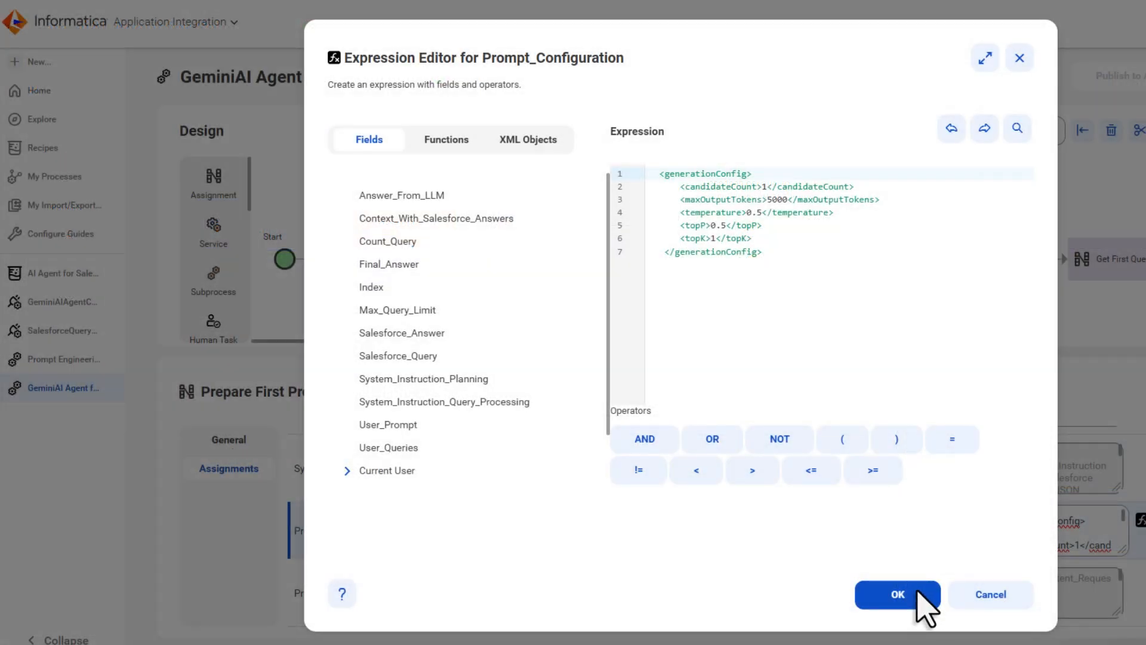
click(897, 594)
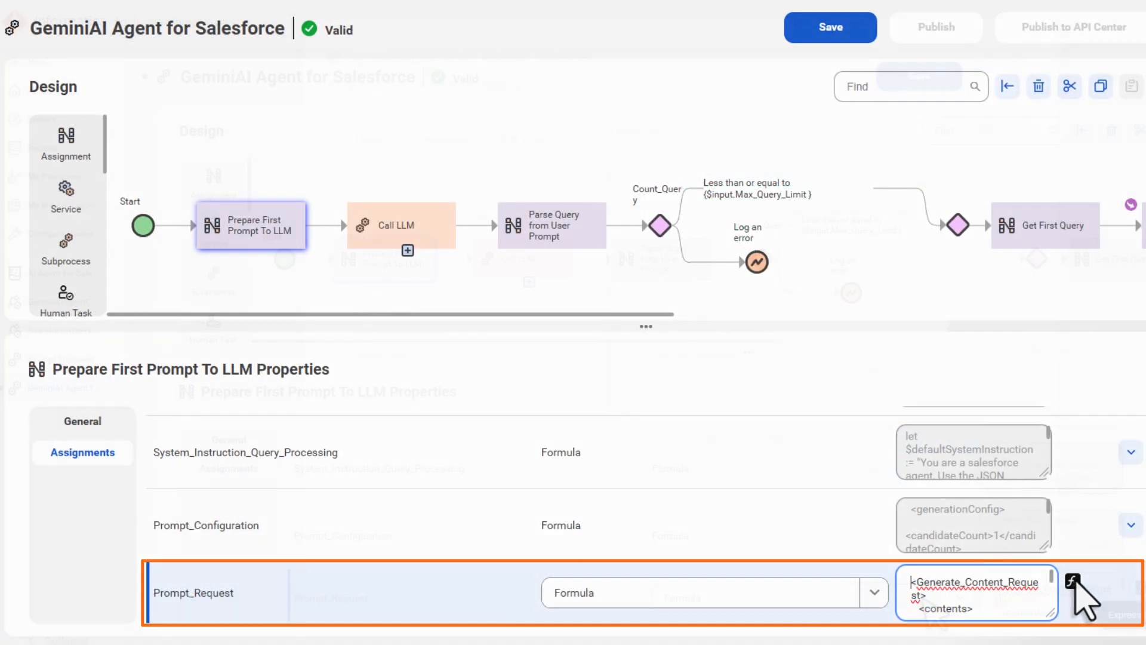
Review and accept the Prompt_Request expression, and save and publish the GeminiAI Agent for Salesforce process.
click(1073, 580)
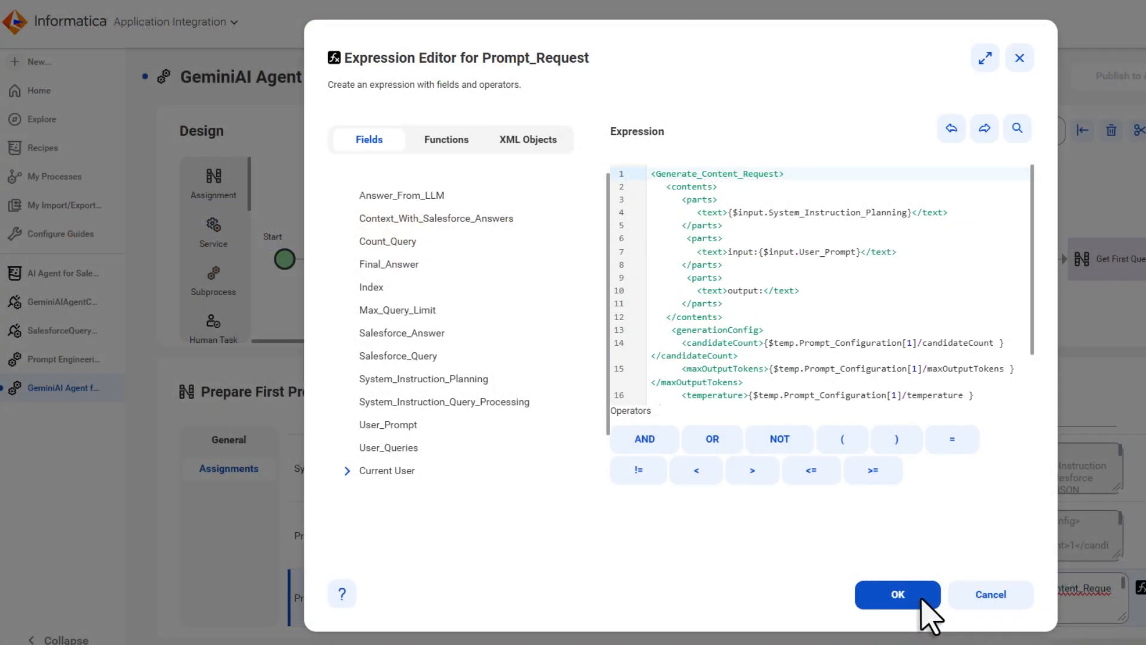
click(922, 600)
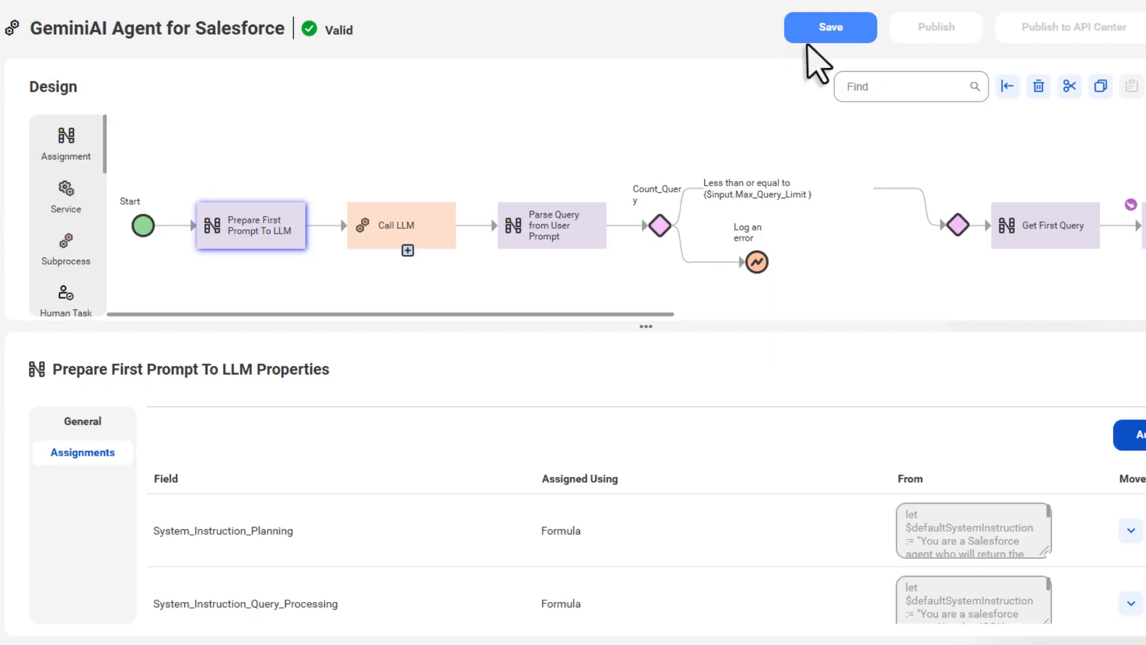
click(826, 34)
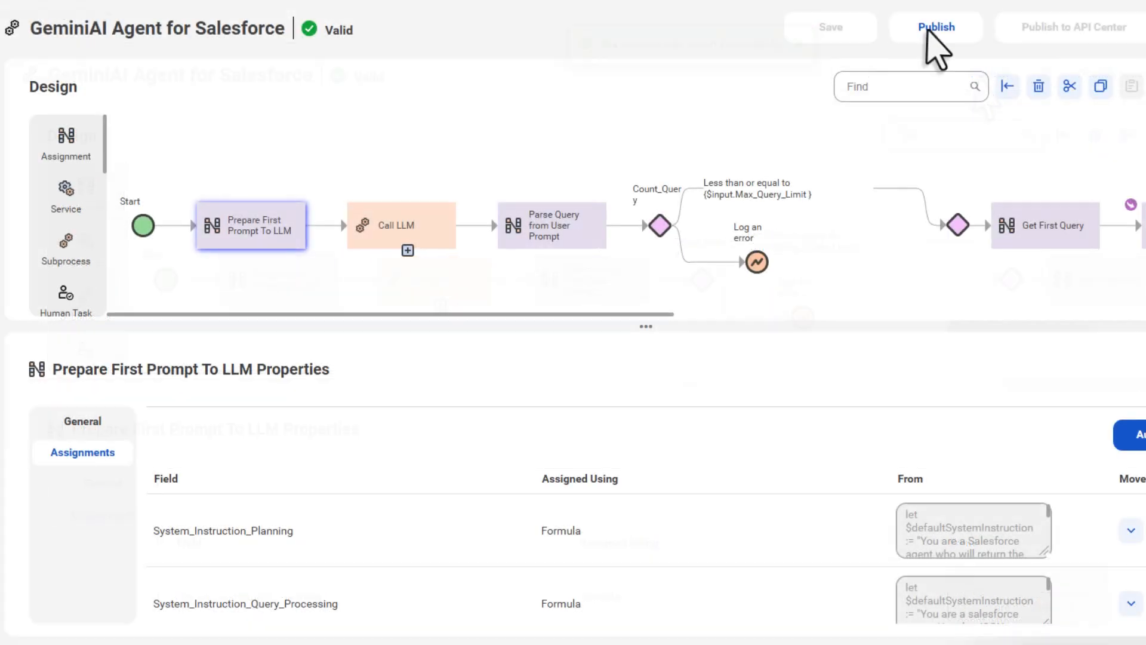
click(981, 77)
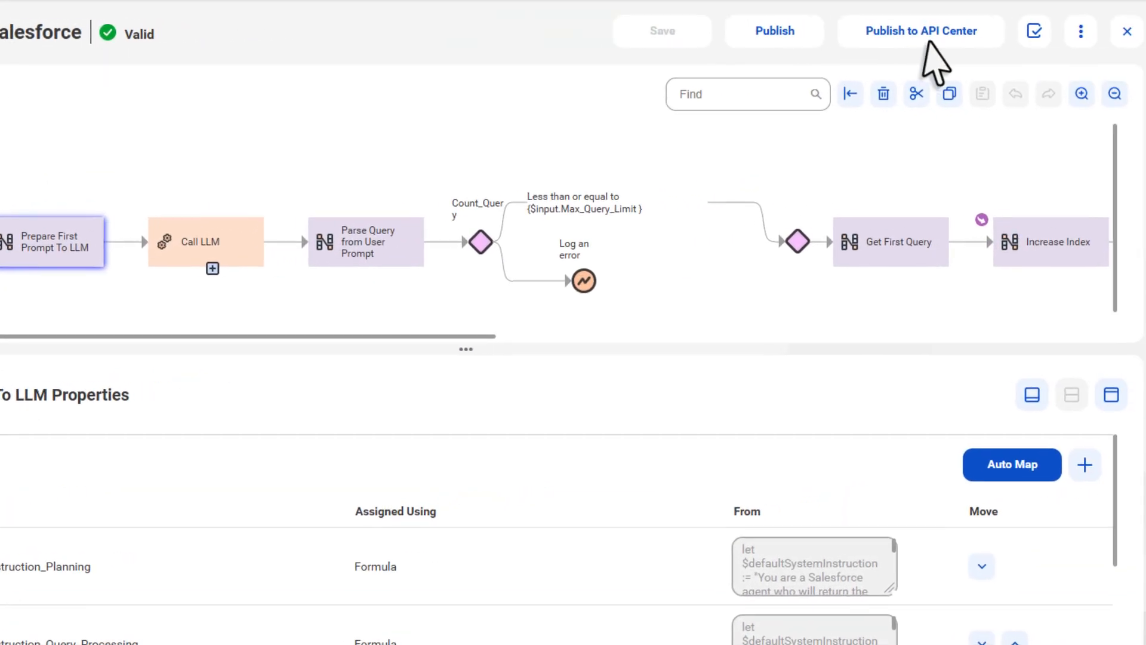
Show the properties detail of the GeminiAI Agent for Salesforce process and copy its REST service URL.
click(1081, 33)
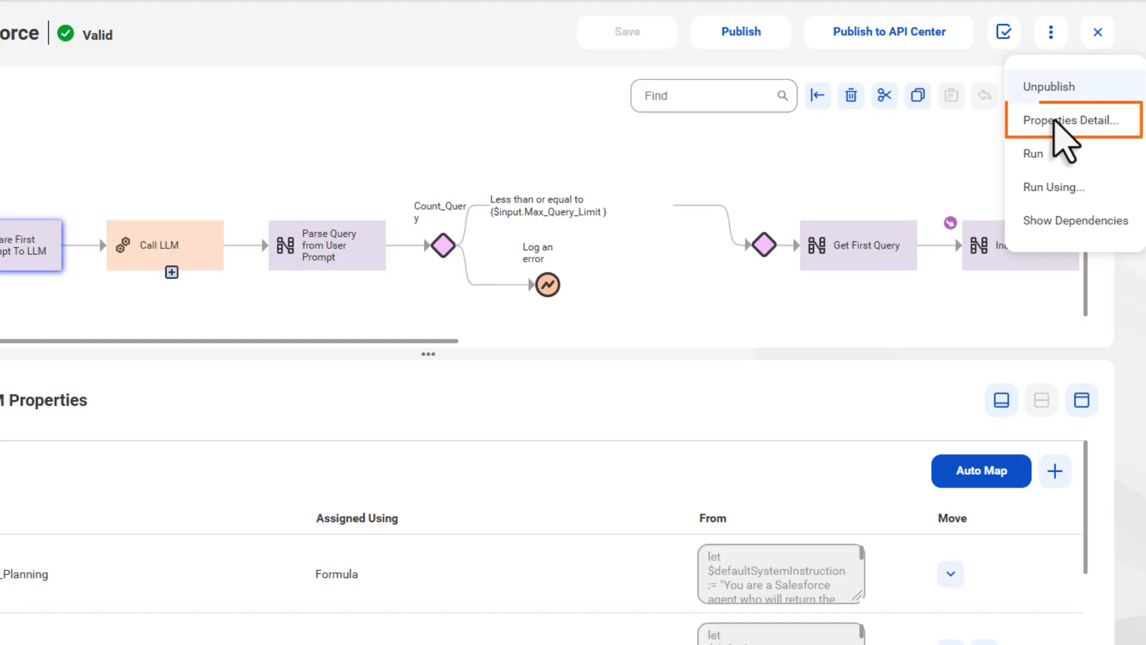
click(1054, 120)
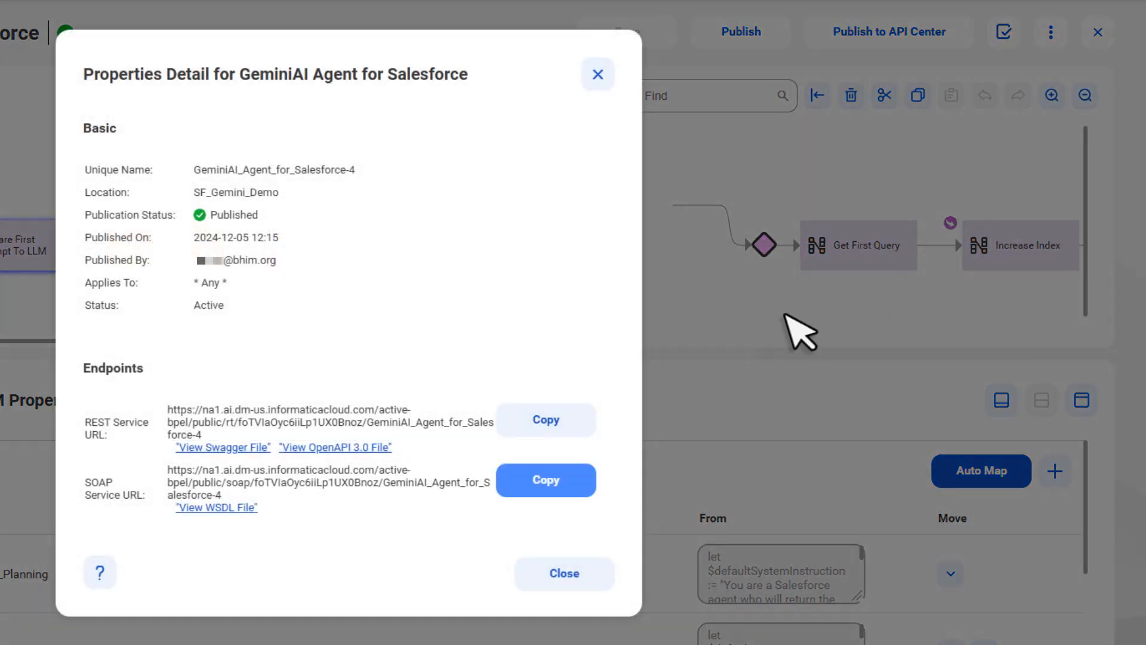
click(552, 427)
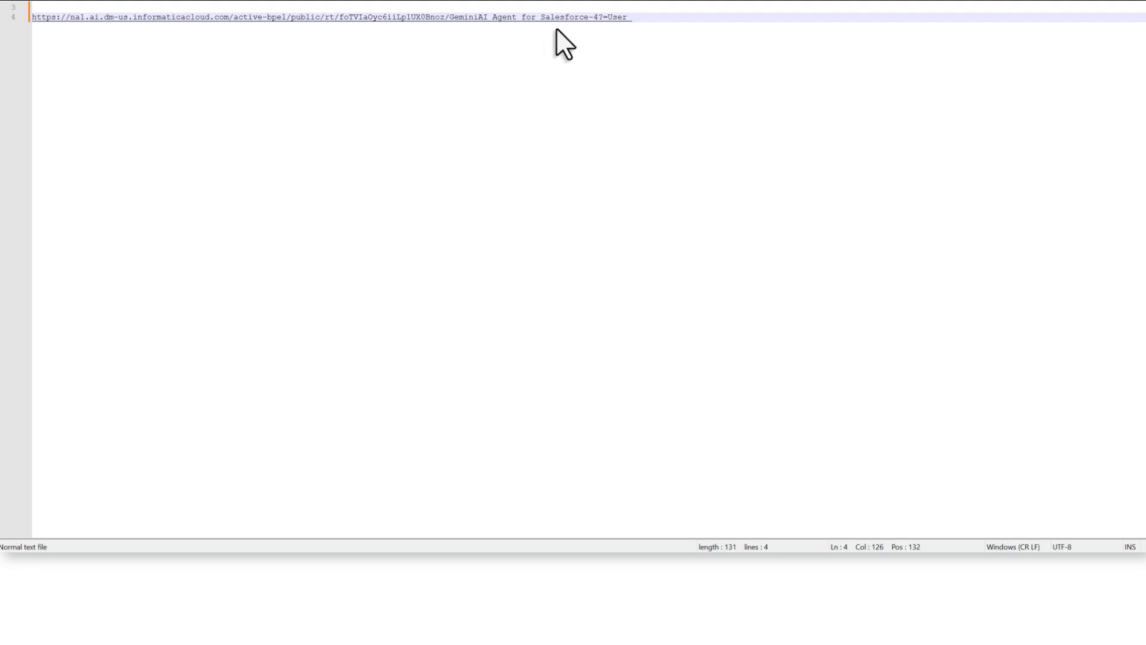
In the text editor, add the User_Prompt "what account is the most effective" and the System_Instruction_Planning text to the REST URL, and select everything.
text(pt=)
key(ctrl+v)
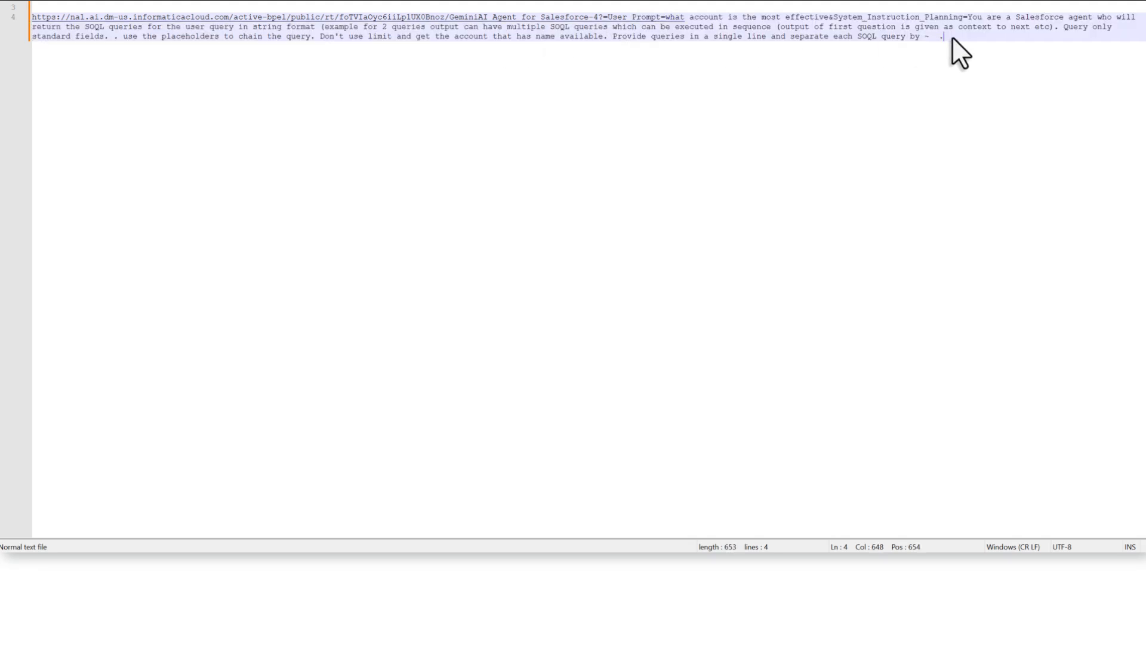
key(ctrl+a)
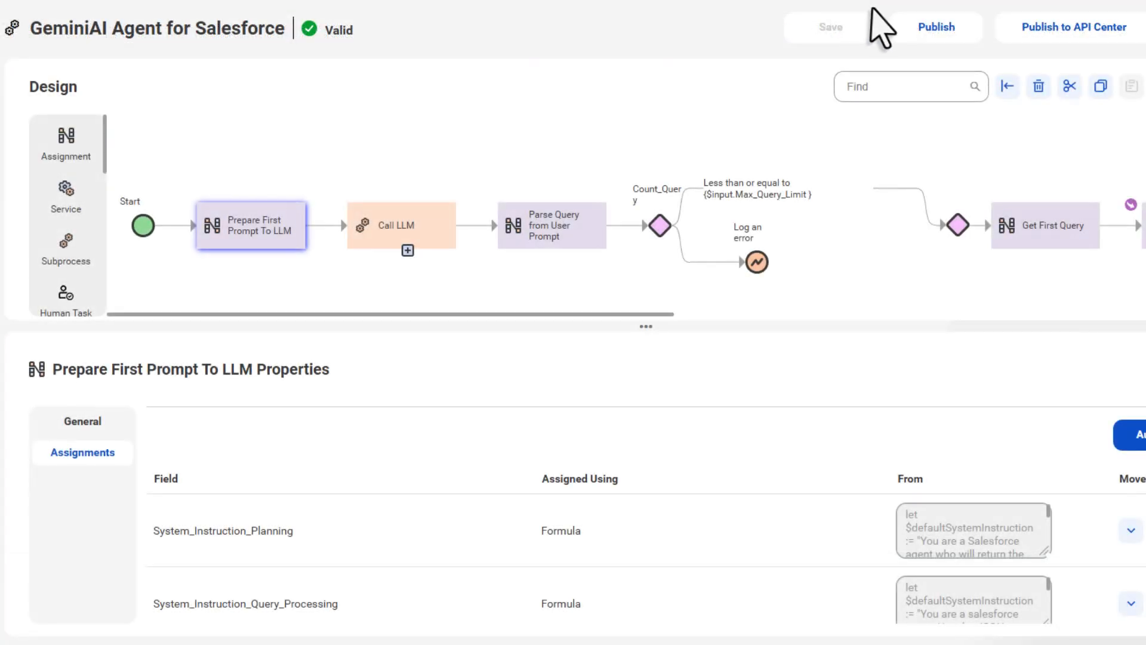
Bring up the run options for the GeminiAI Agent for Salesforce process.
click(1124, 32)
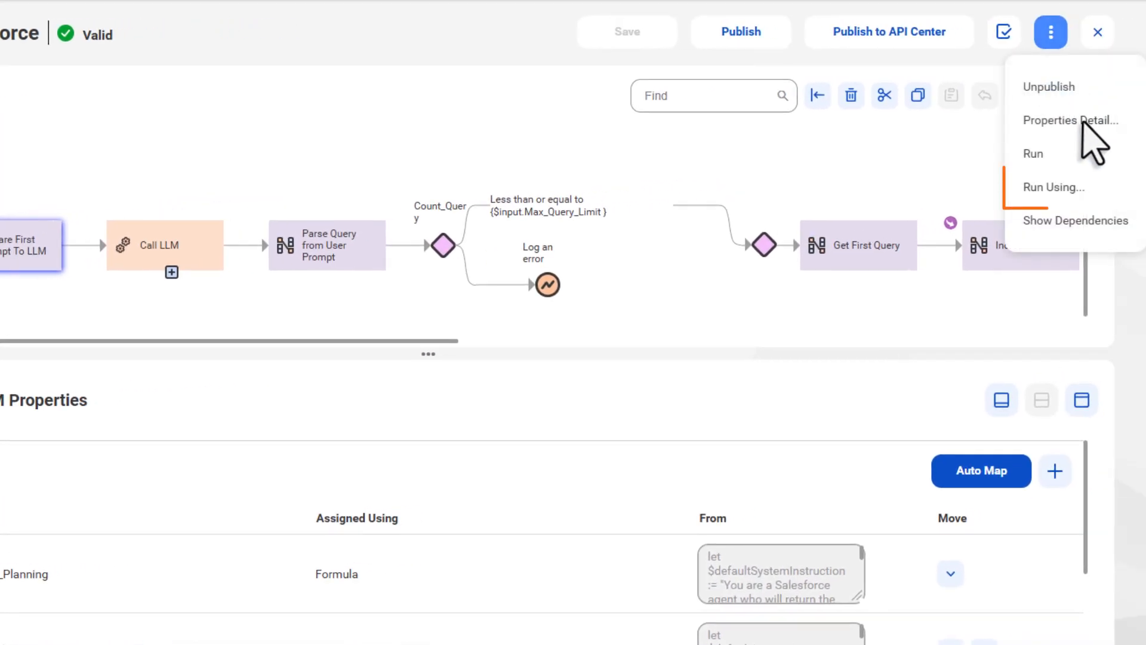